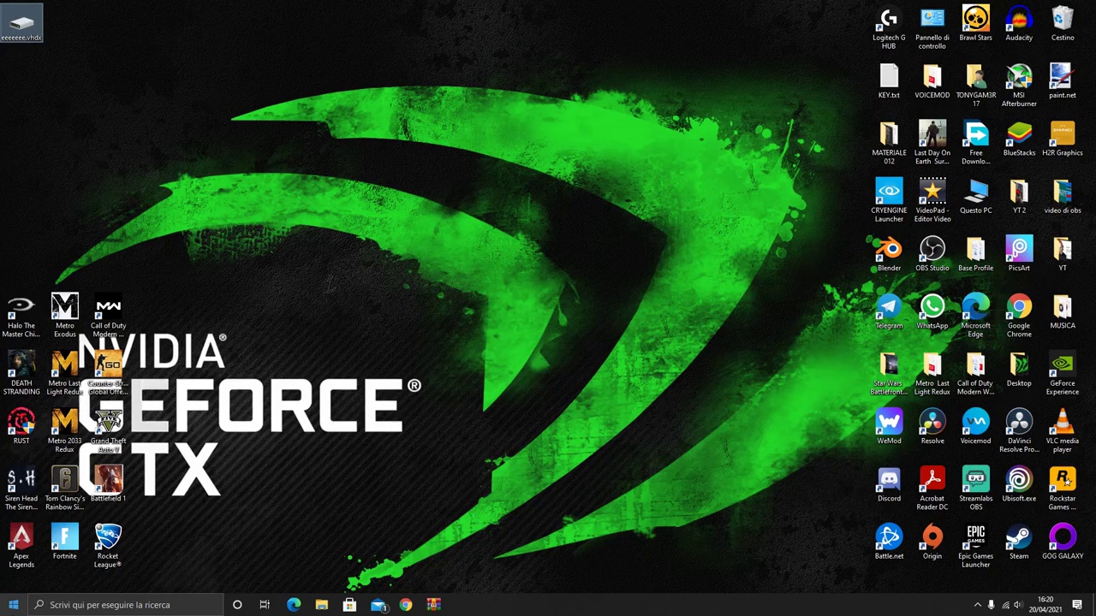
- Open Disk Management and reposition its window near the middle of the desktop
right_click(14, 607)
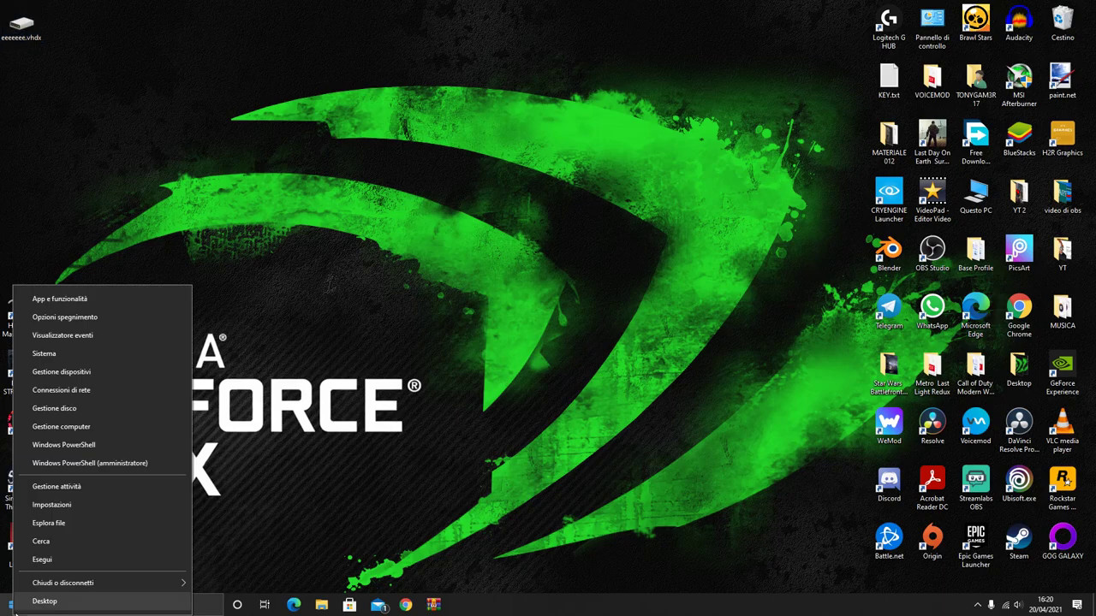
left_click(54, 409)
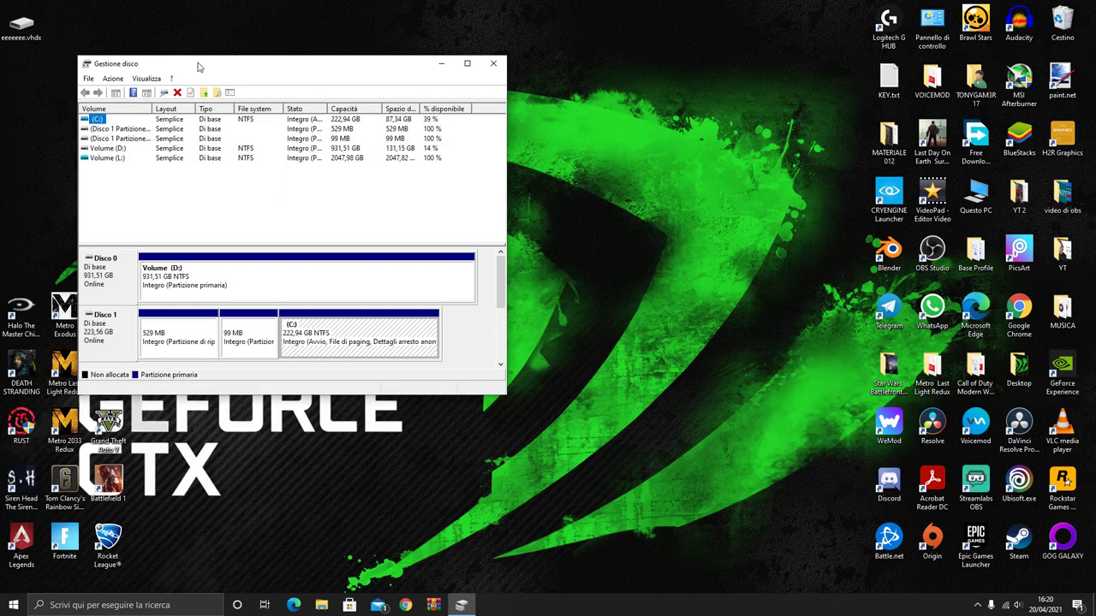
left_click_drag(196, 65, 434, 62)
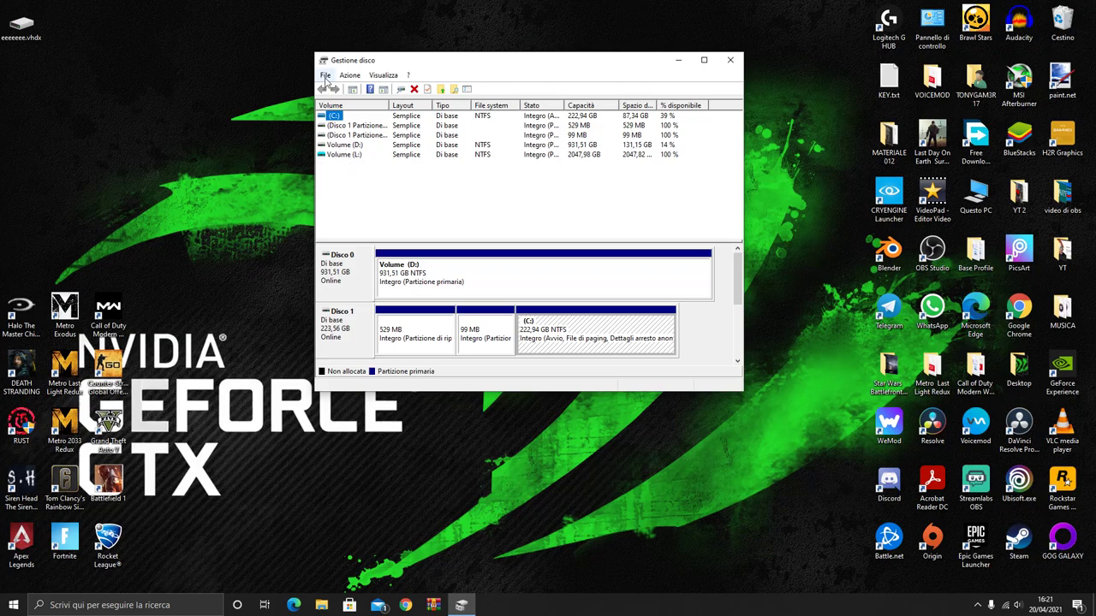
- Start a new virtual hard disk in VHDX format with a size of 2 TB
left_click(350, 75)
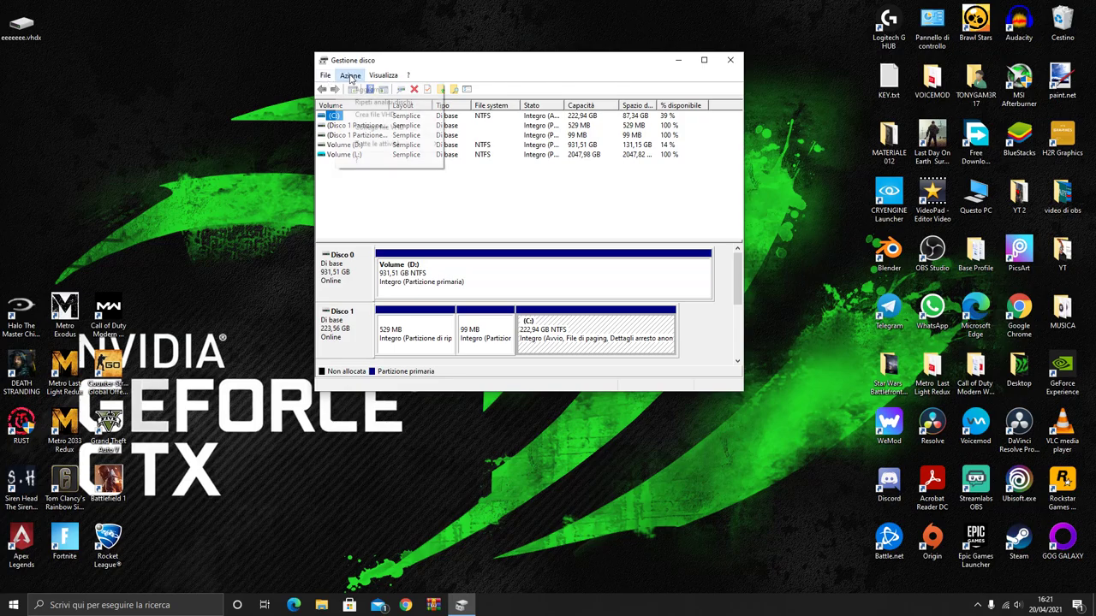
left_click(377, 114)
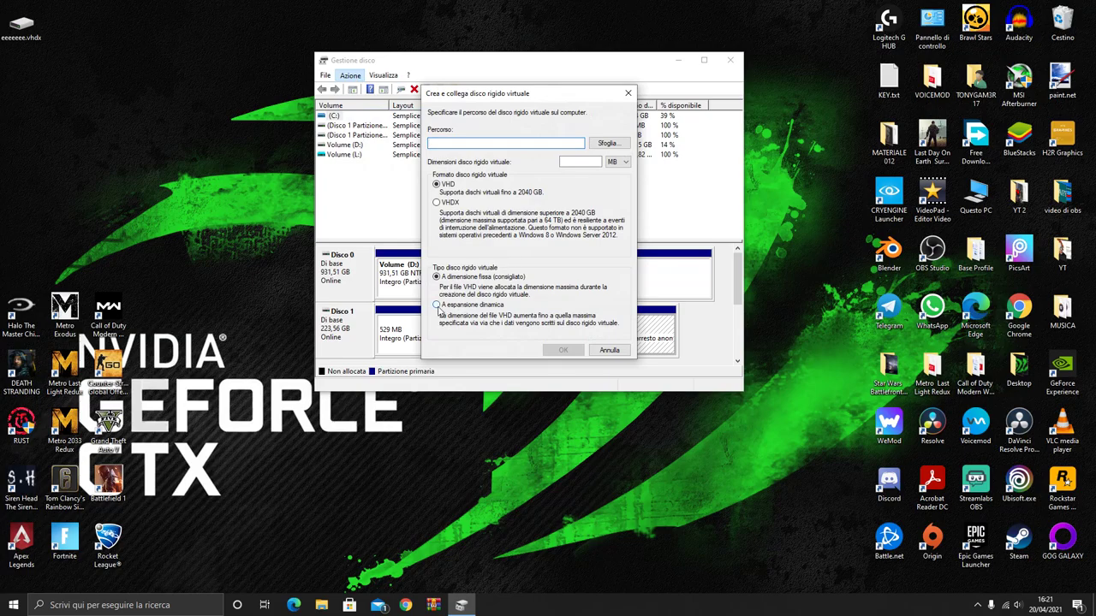
left_click(437, 203)
left_click(620, 162)
left_click(613, 193)
left_click(587, 165)
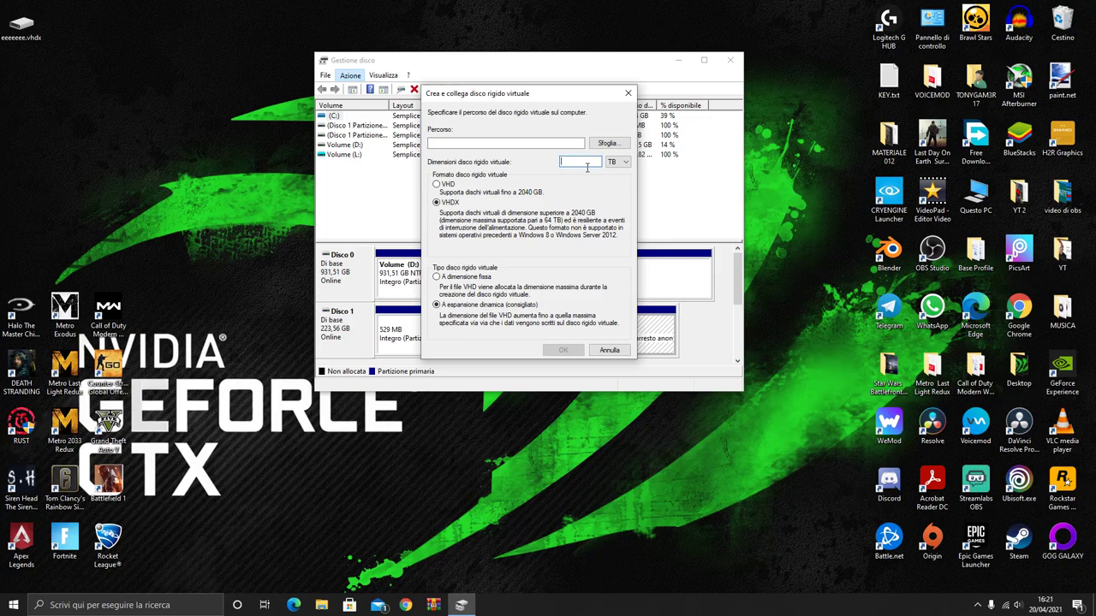
type("2")
- Set the virtual disk's location to the Desktop with the file name ciaook, and create the disk
left_click(607, 143)
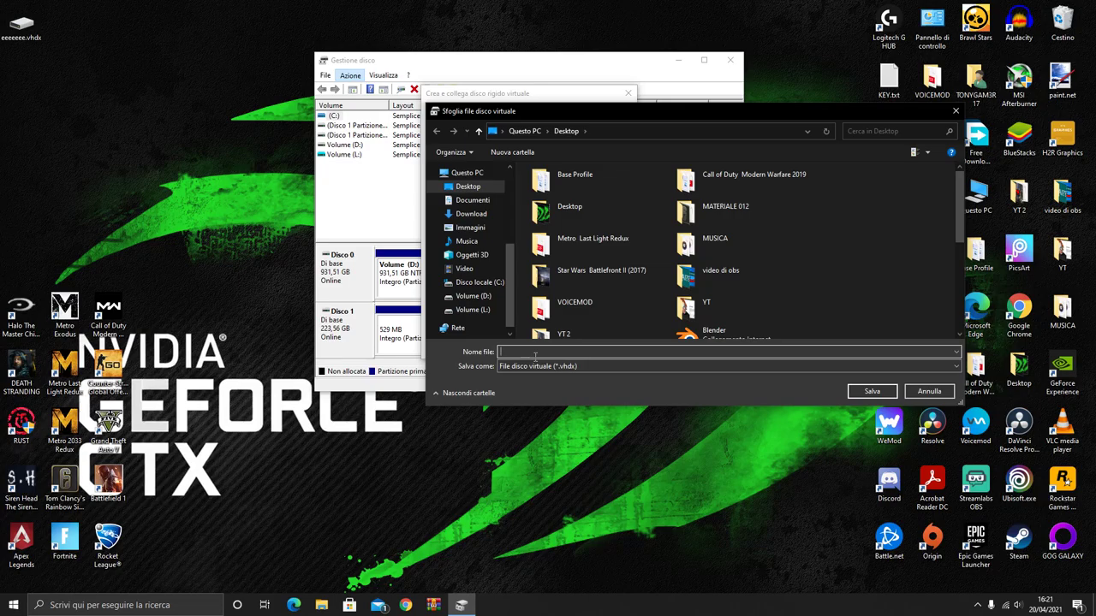
type("c")
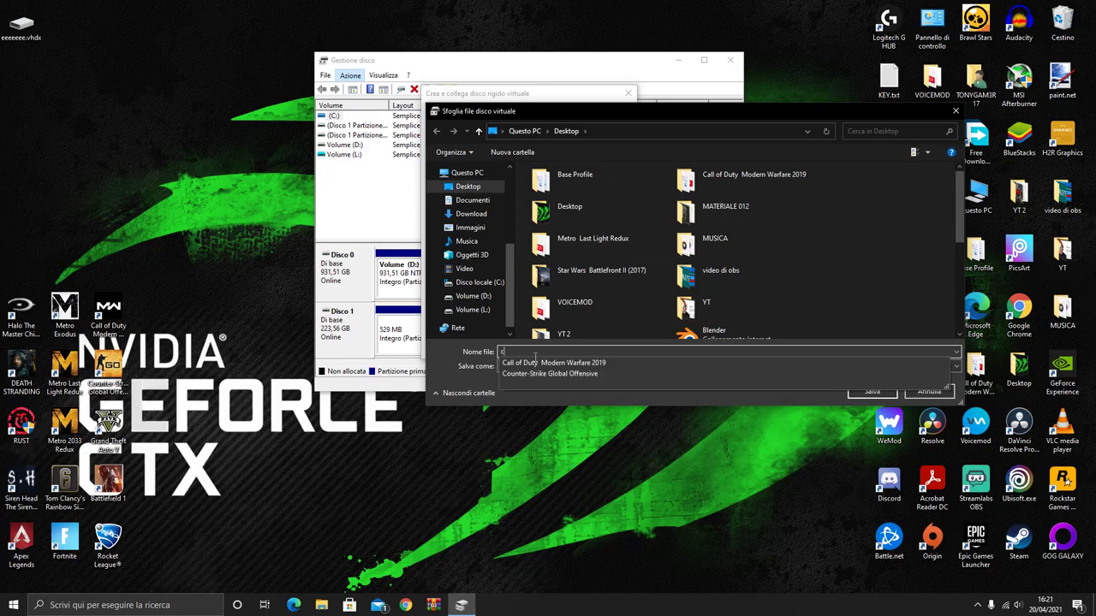
type("iaook")
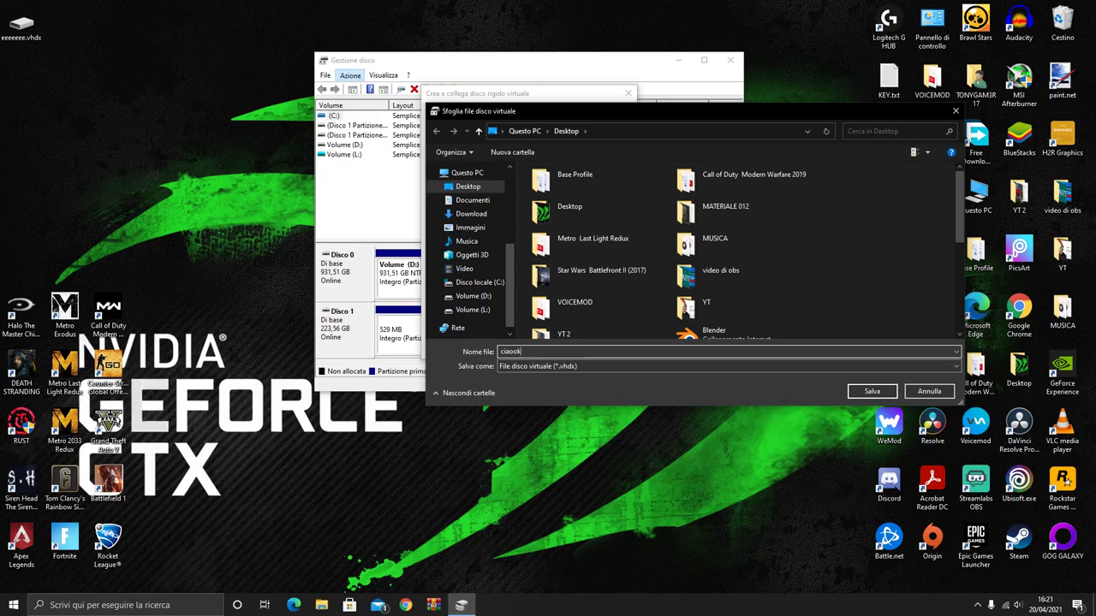
left_click(872, 391)
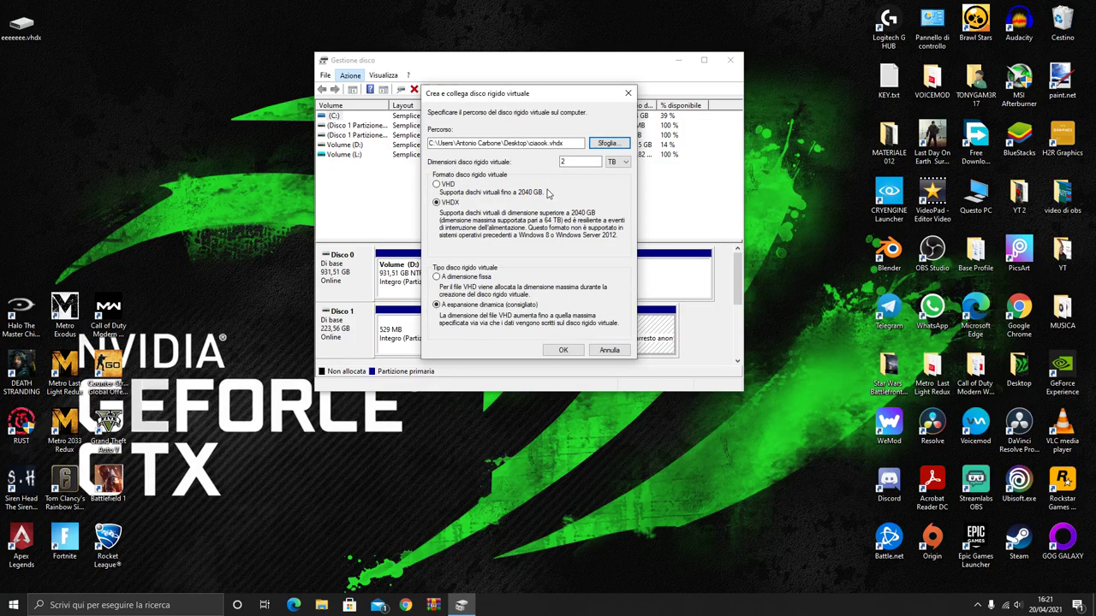
left_click(568, 353)
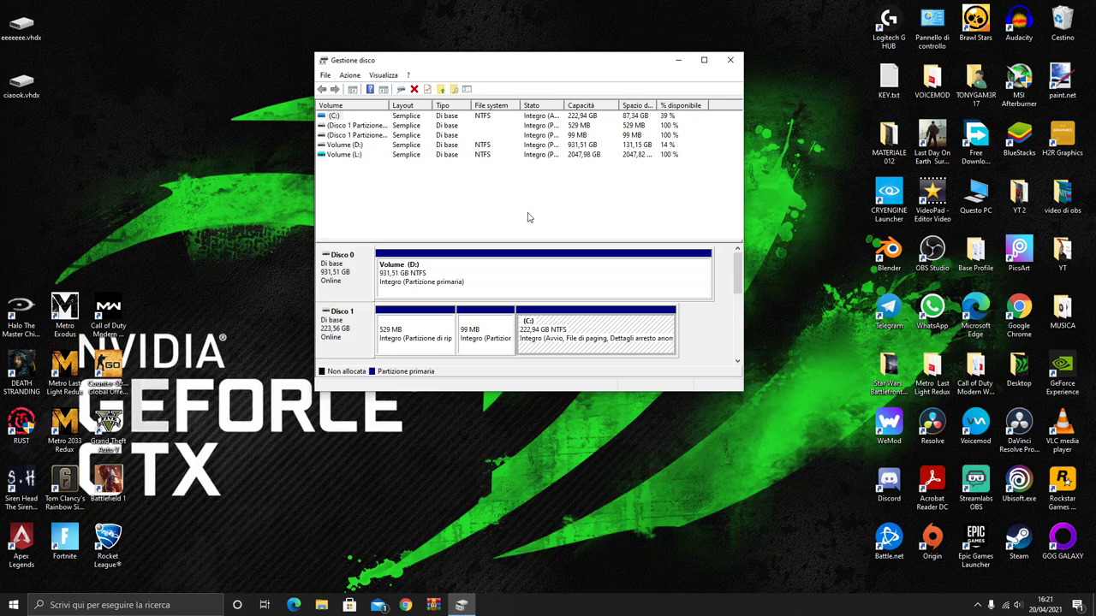
left_click(19, 82)
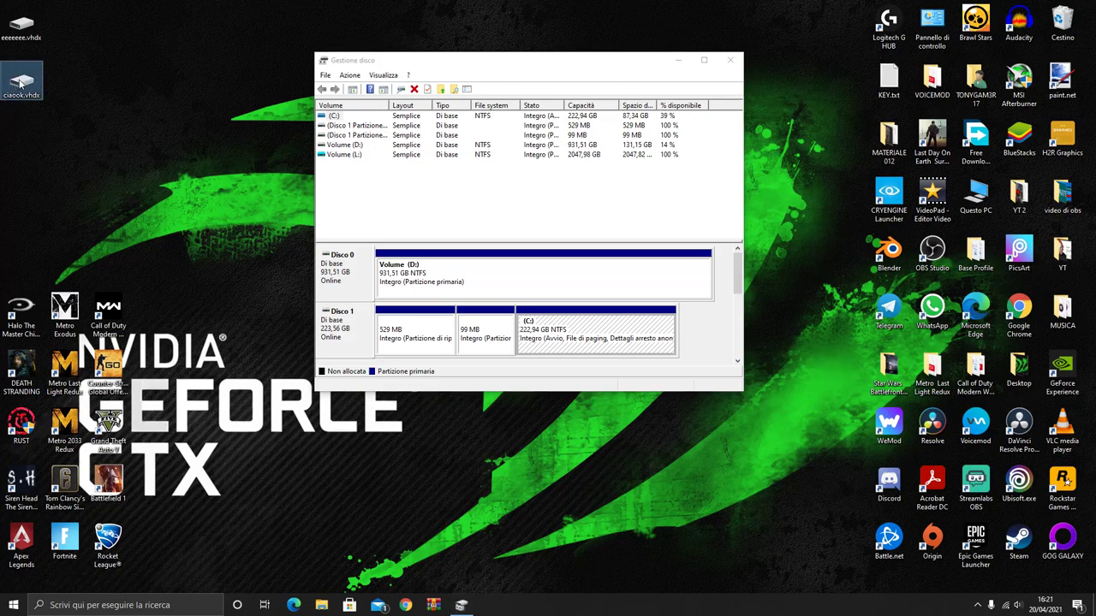
mouse_move(20, 82)
left_mouse_down()
mouse_move(141, 85)
mouse_move(24, 75)
left_mouse_up()
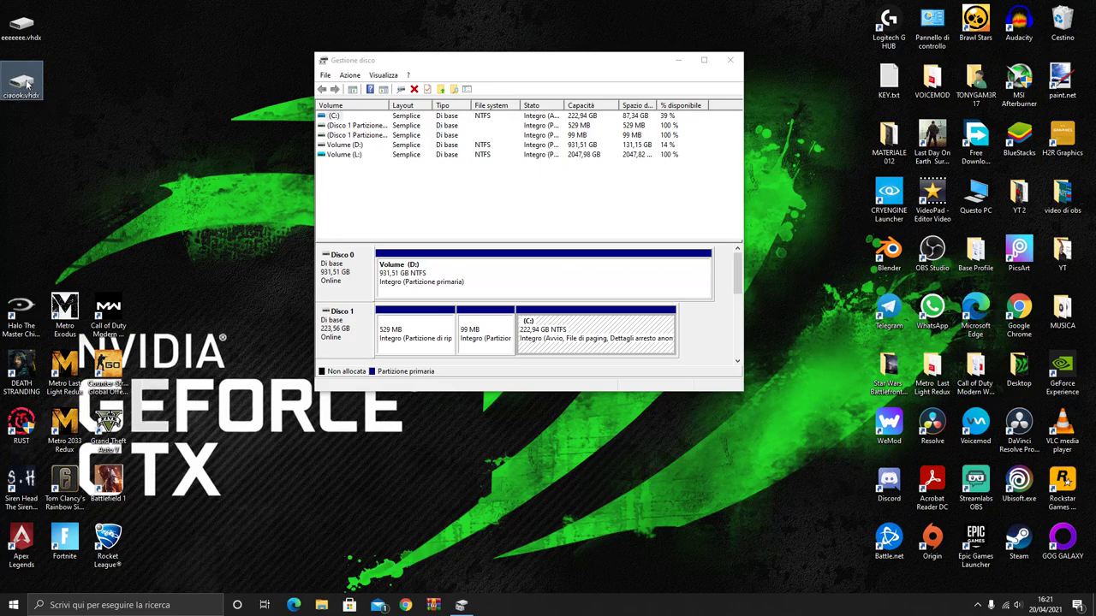
left_click(155, 98)
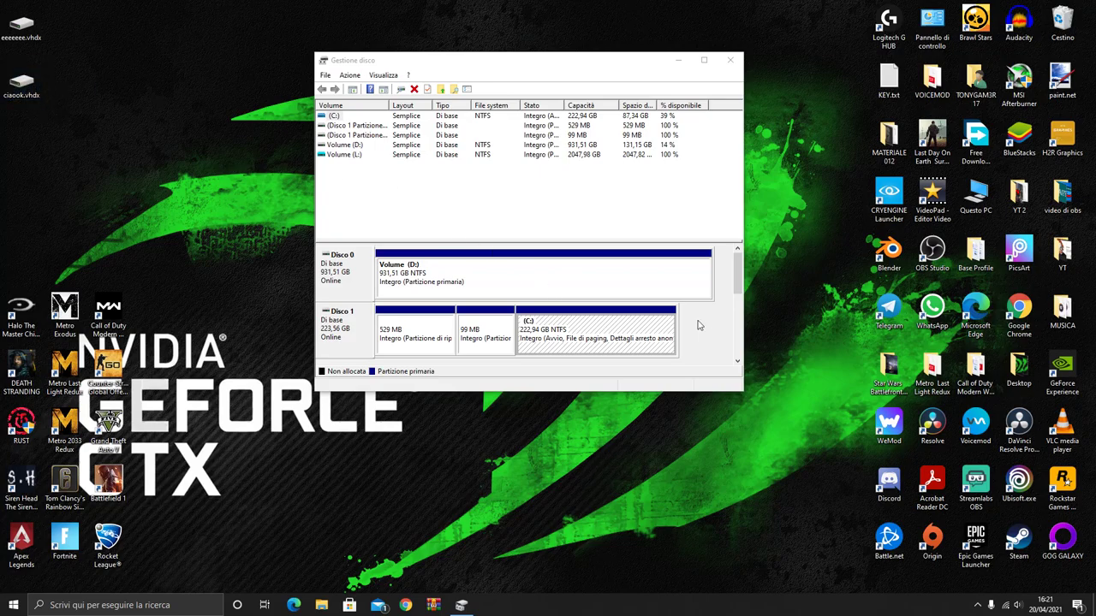
- Initialize the new unallocated Disk 3 with the GPT partition style
left_click_drag(738, 276, 741, 332)
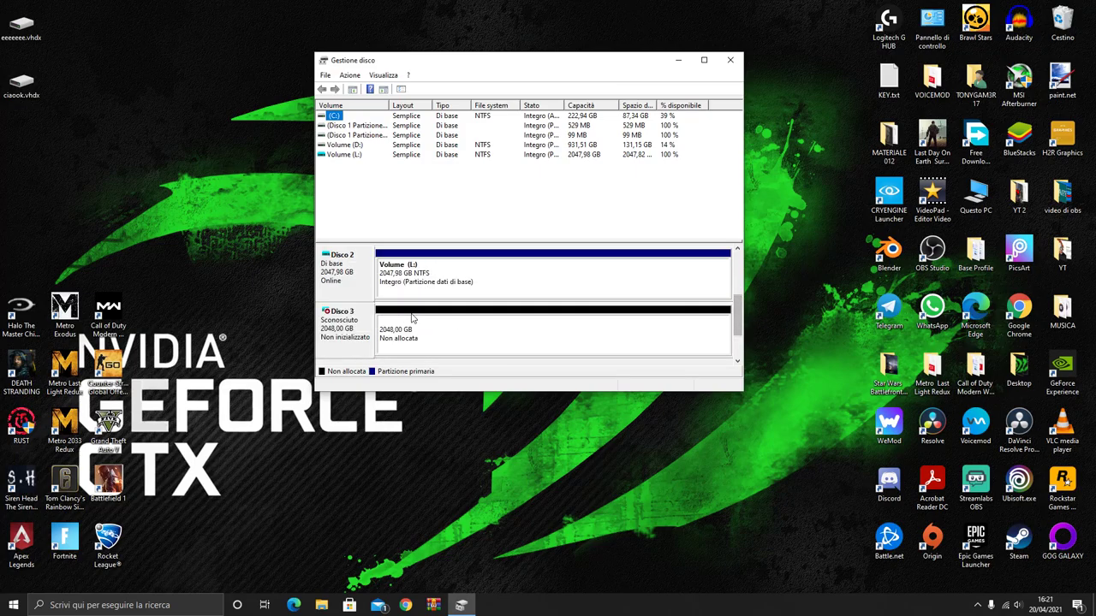
right_click(325, 318)
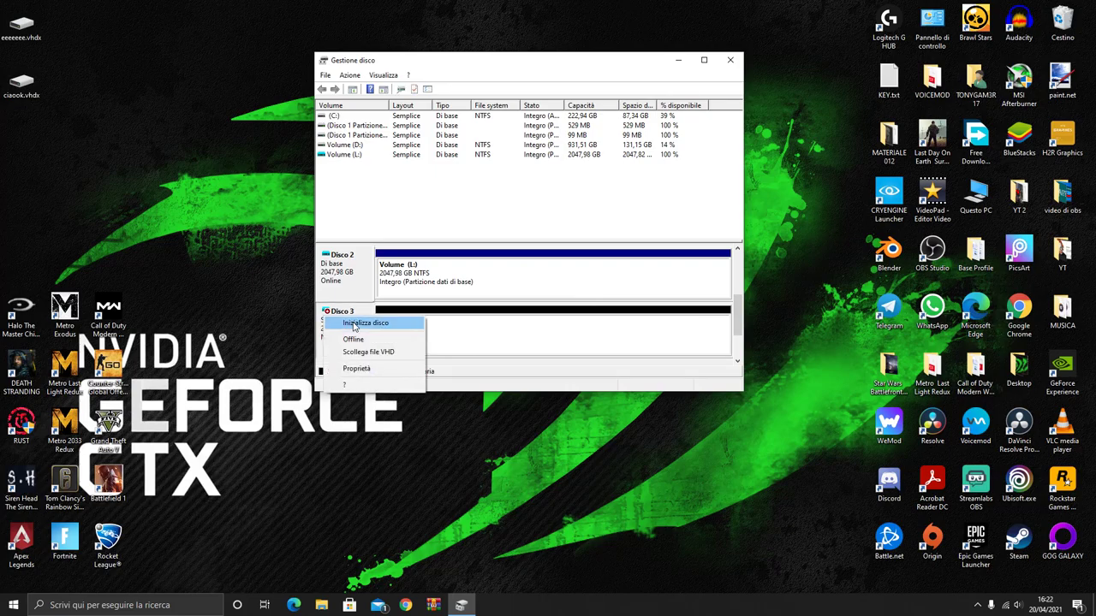
left_click(354, 324)
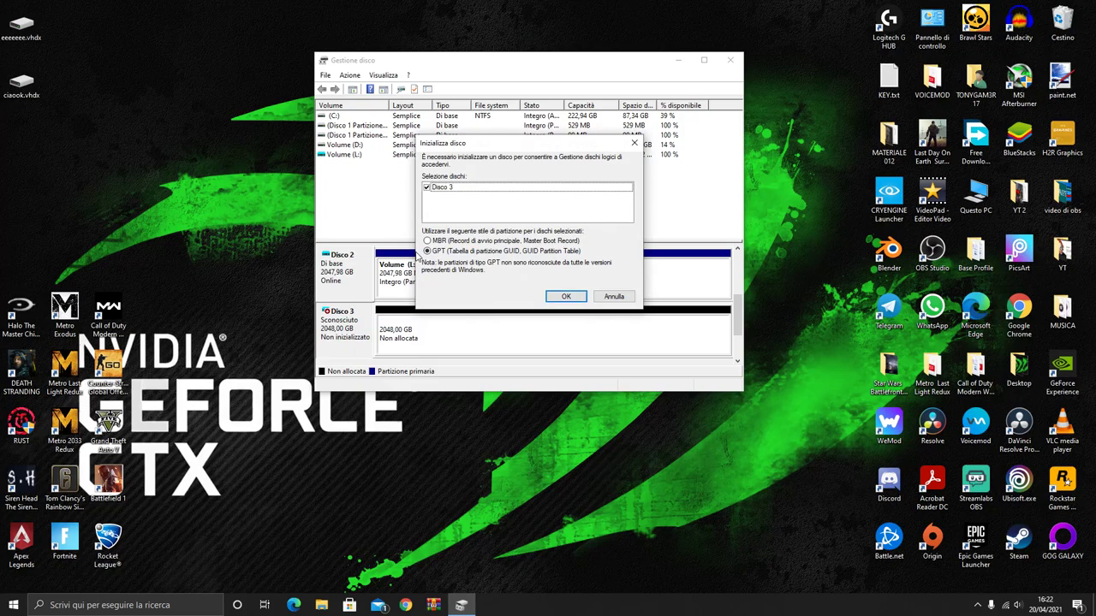
left_click(569, 297)
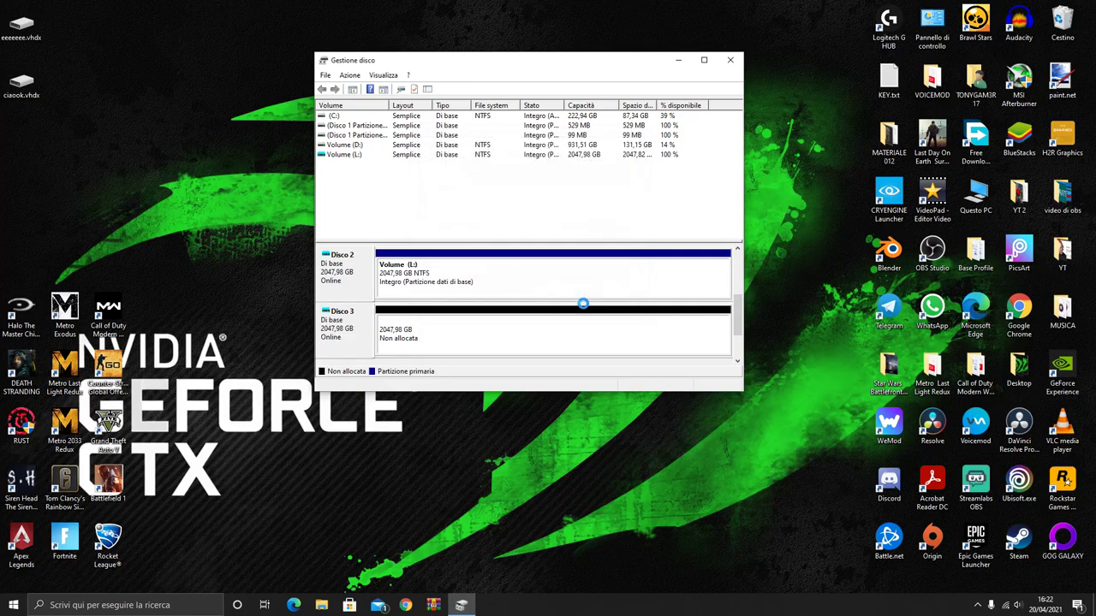
- Create a simple volume on Disk 3 at the maximum size with drive letter T, quick-formatted as NTFS with the default label
right_click(420, 317)
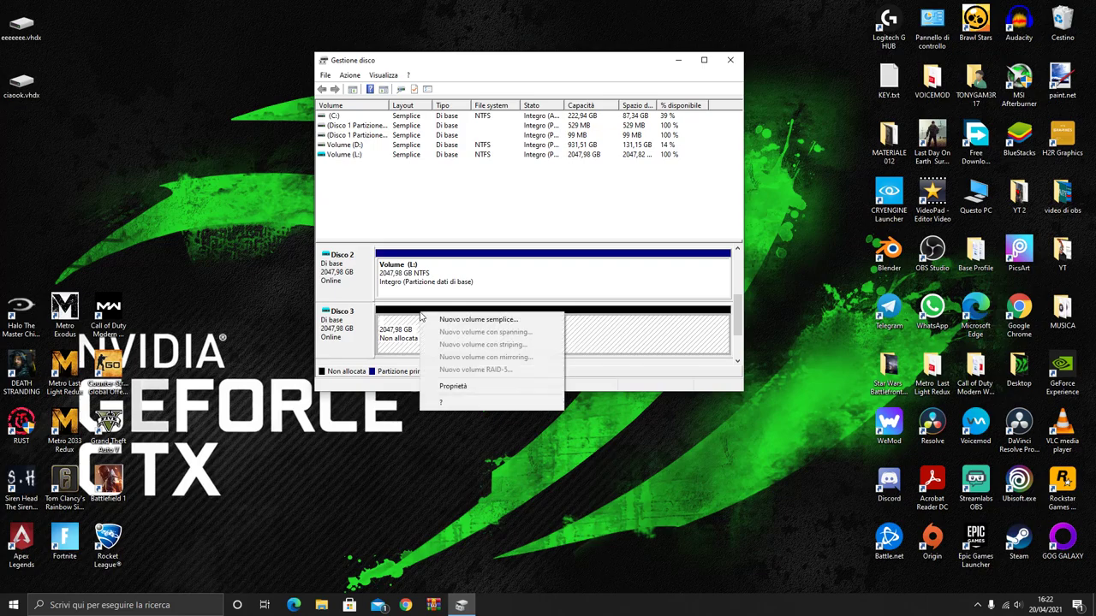
left_click(471, 320)
left_click(538, 321)
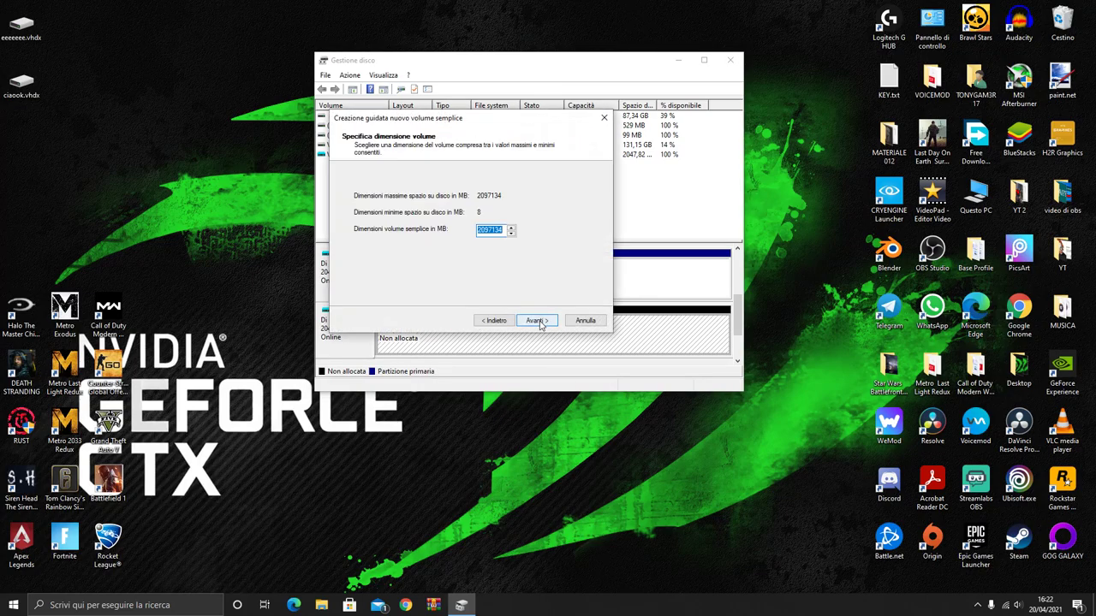
left_click(538, 321)
left_click(519, 197)
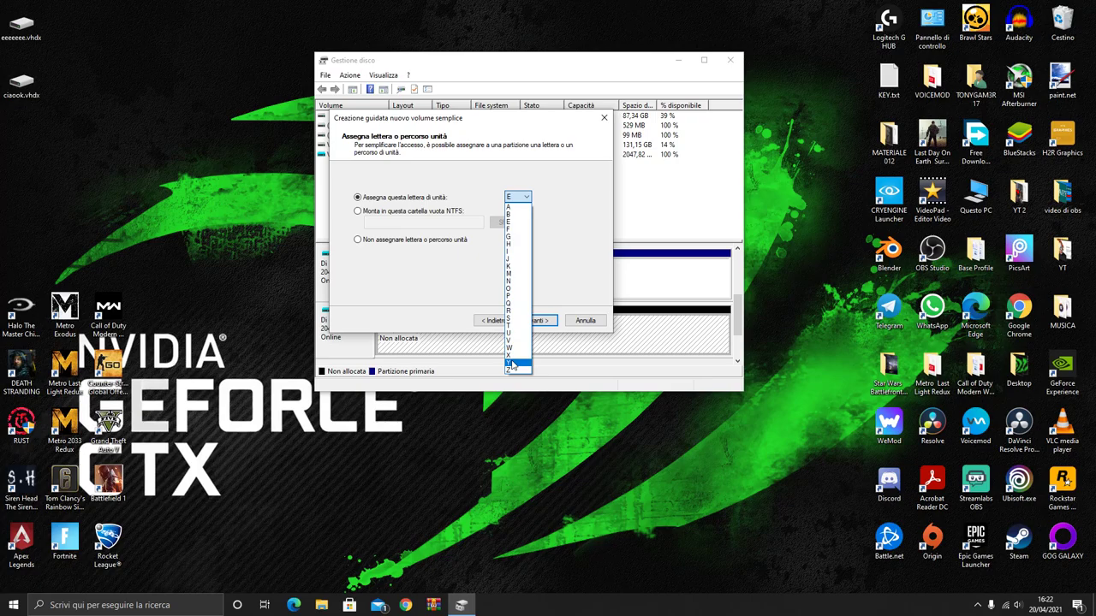
left_click(519, 328)
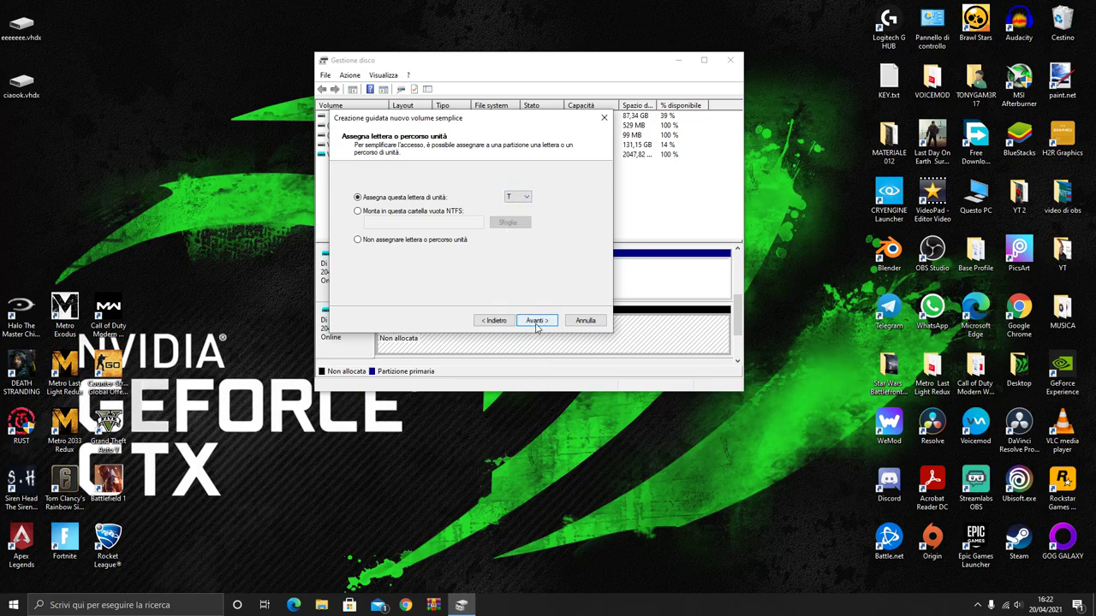
left_click(535, 323)
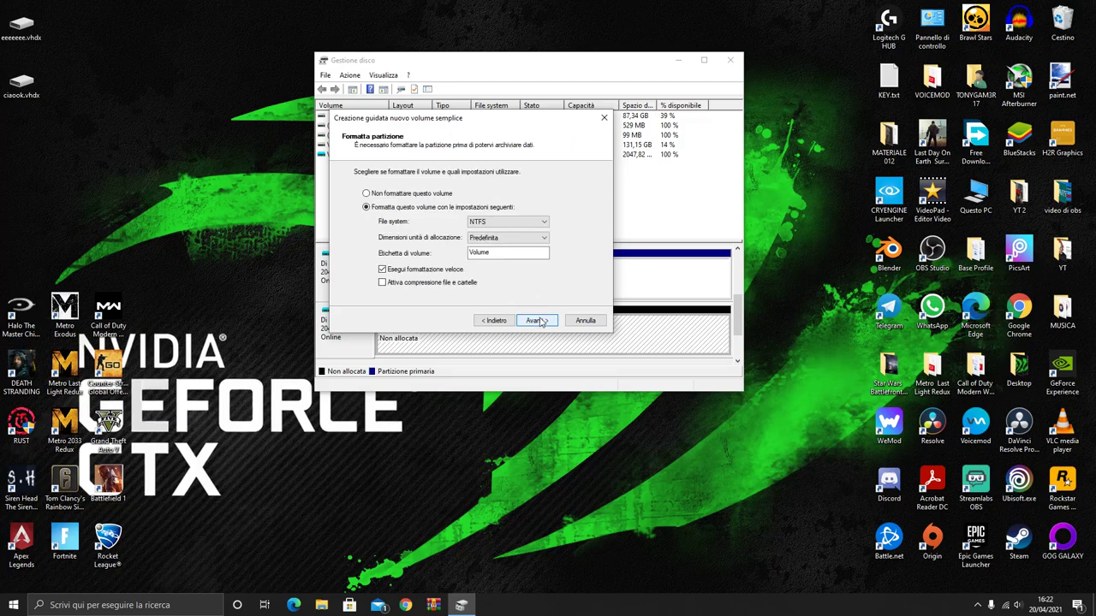
left_click(537, 320)
left_click(539, 322)
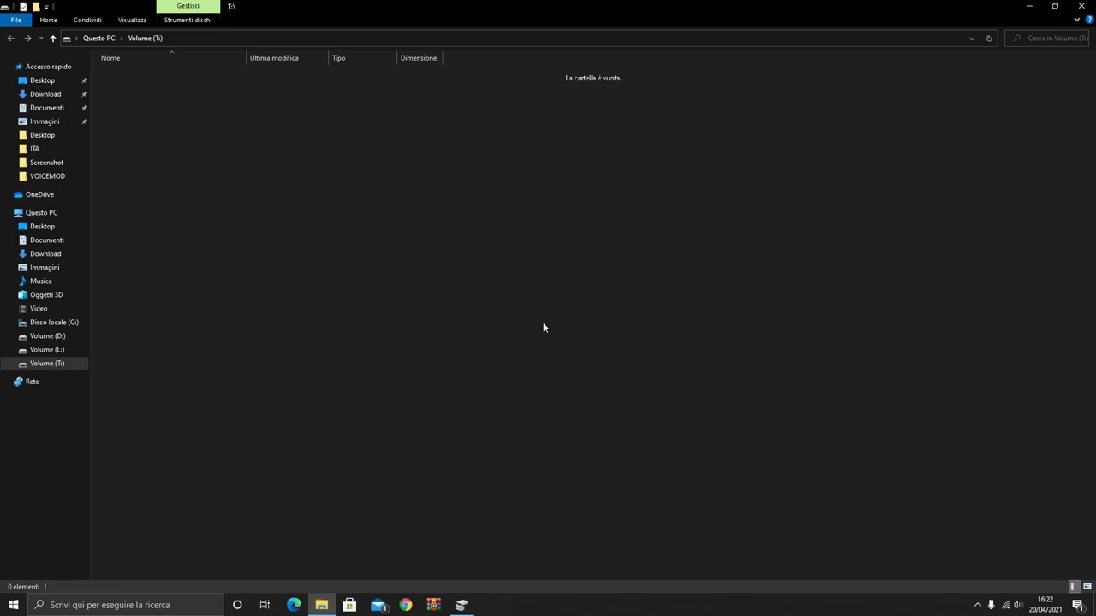
- Close the new volume's window and Disk Management, and show the drives of this computer in File Explorer
left_click(1081, 6)
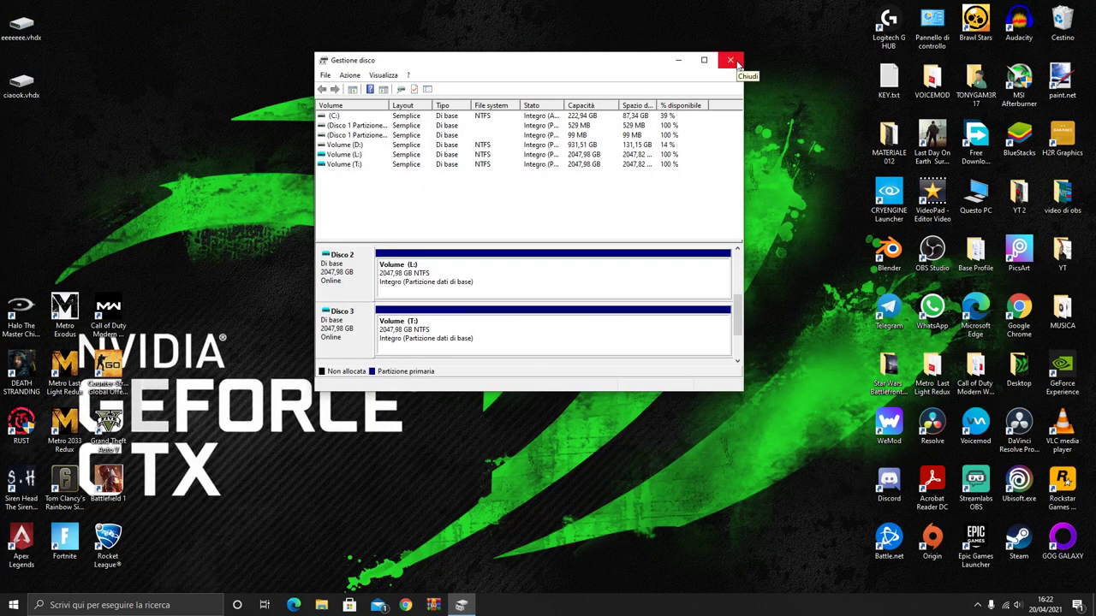
left_click(733, 62)
left_click(321, 605)
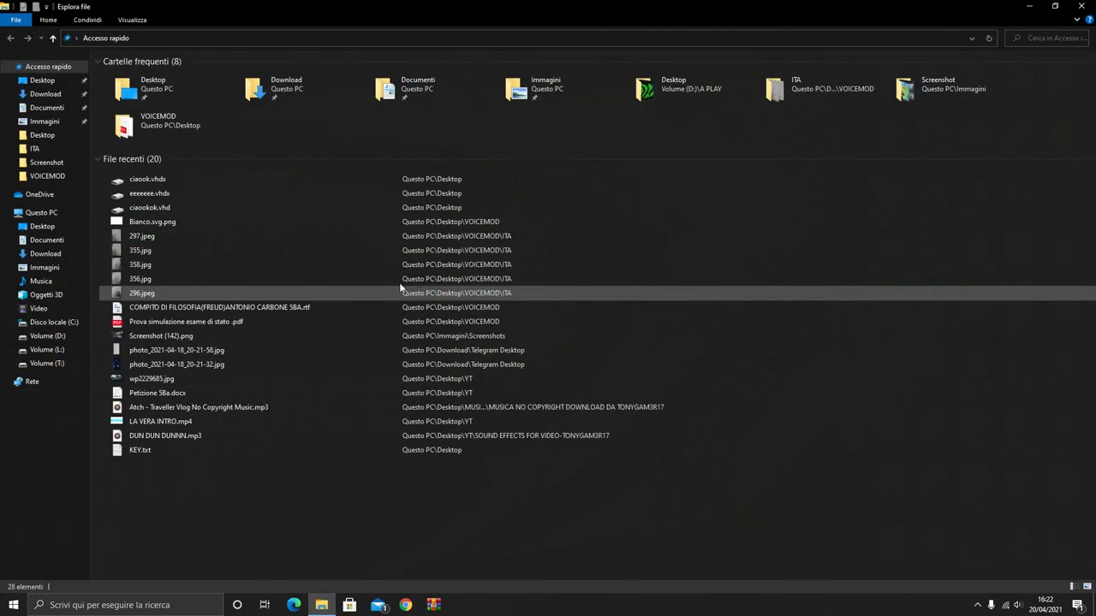
left_click(47, 213)
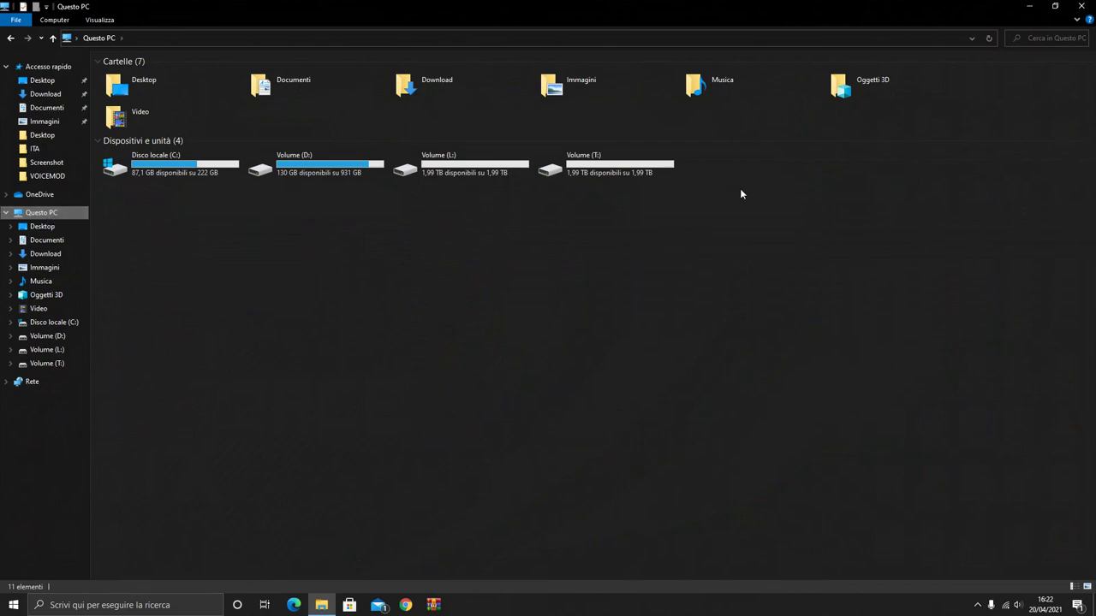
- Check the T: and L: volumes among the drives, open Volume (L:), and put its window away to reveal the desktop
left_click(600, 167)
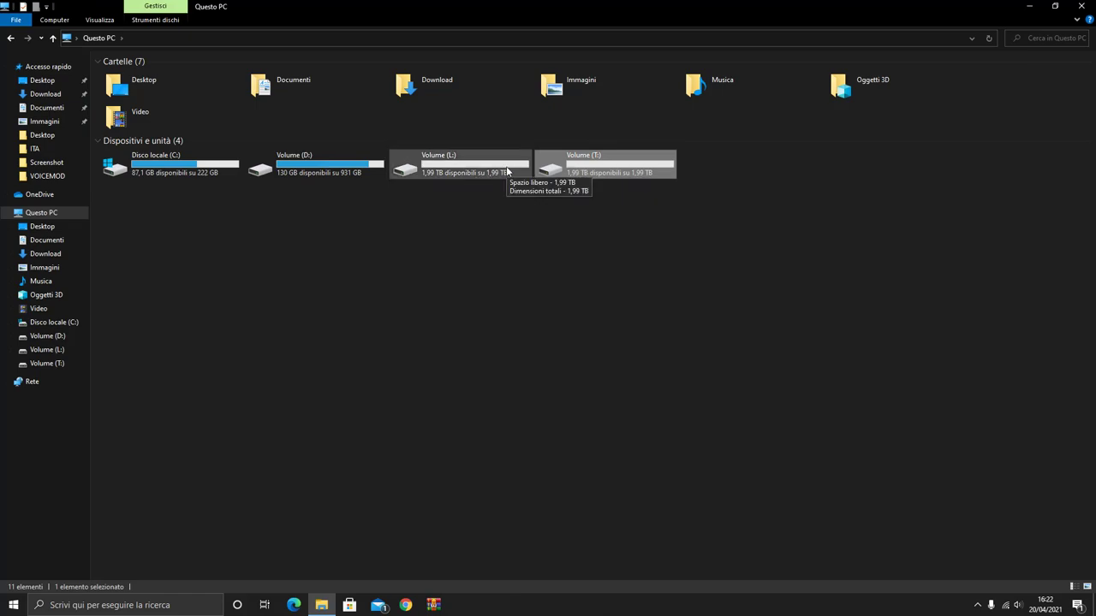
left_click(525, 213)
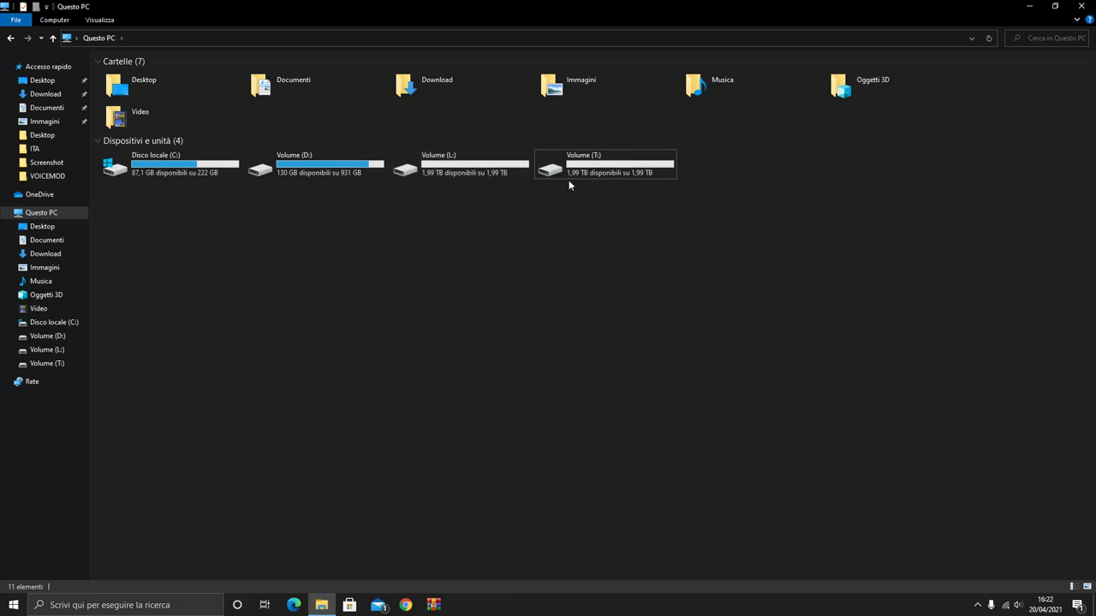
left_click(531, 175)
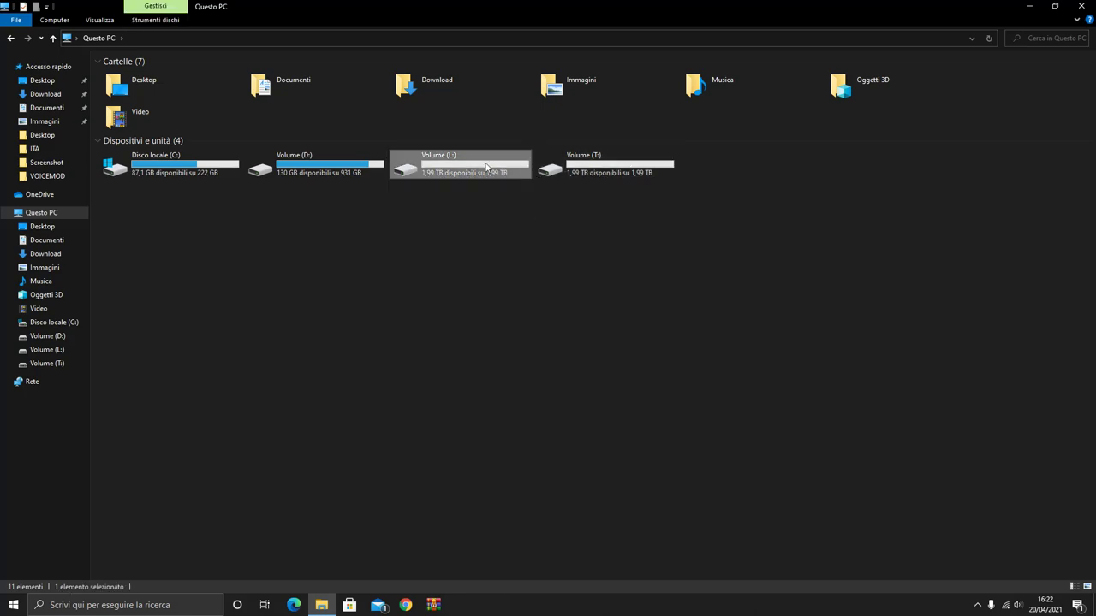
double_click(419, 156)
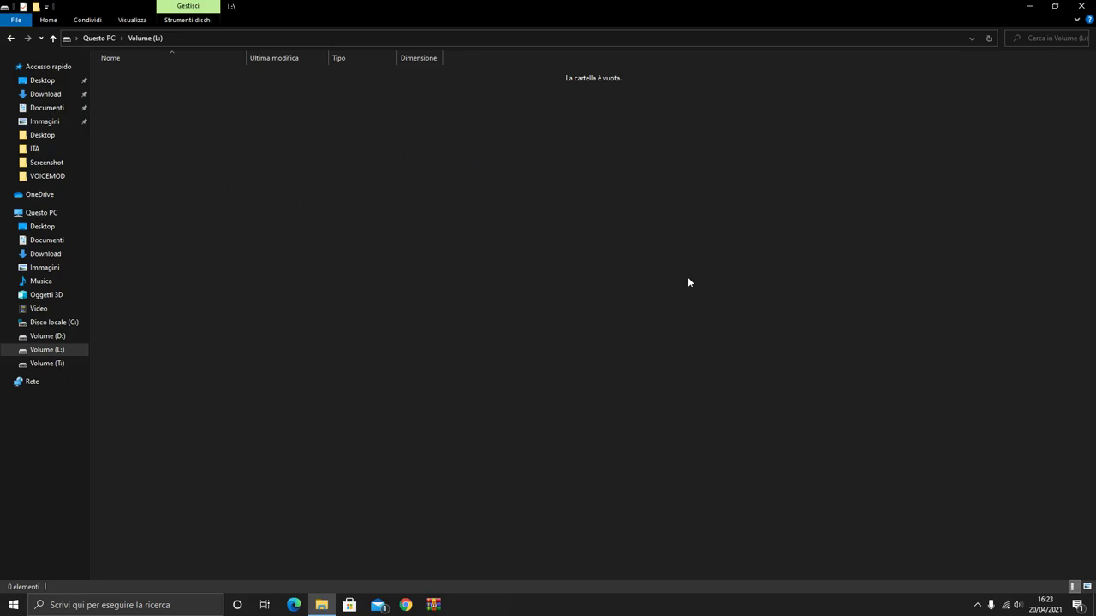
left_click(1081, 6)
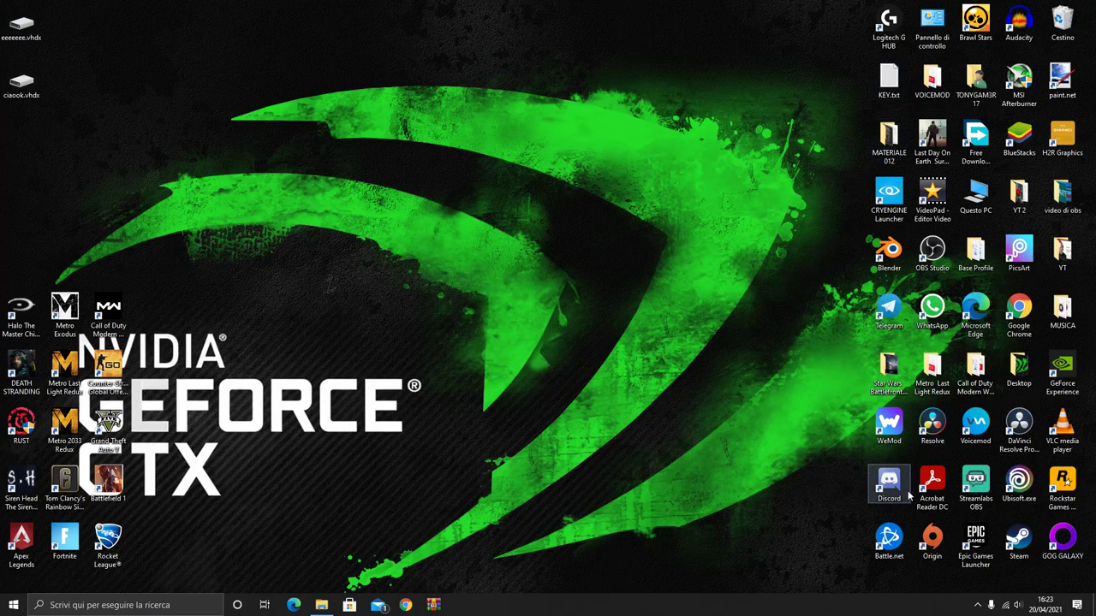
- Create a new text document on the desktop, keeping its default name
right_click(456, 83)
mouse_move(562, 177)
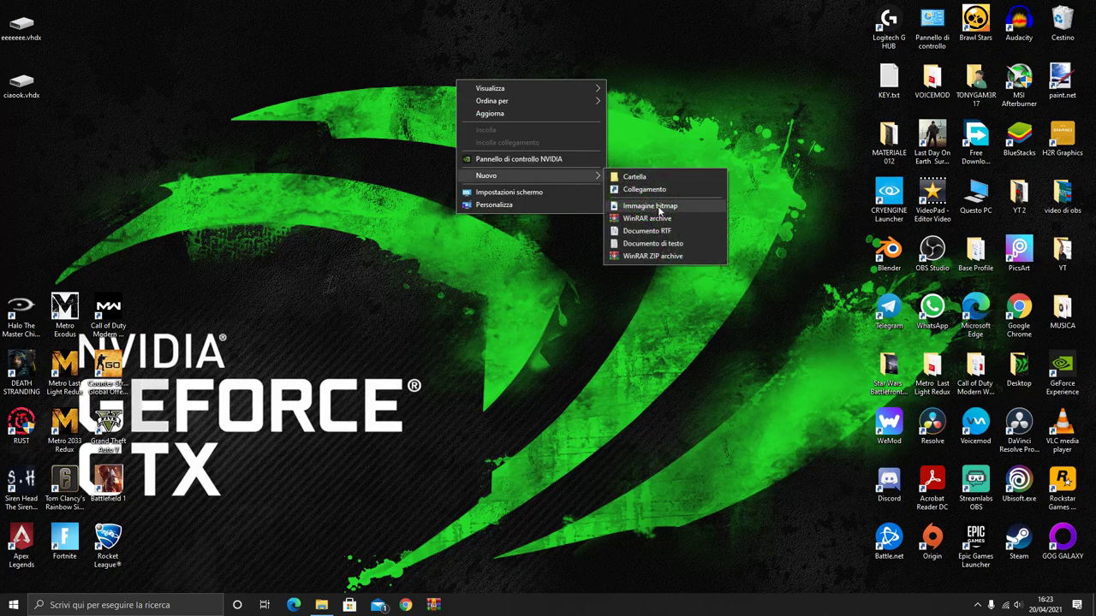
left_click(649, 243)
key("Return")
- Bring back Volume (L:) as a smaller window beside the new text document and move the document into it
left_click_drag(453, 85, 498, 257)
left_click(326, 602)
left_click(1030, 8)
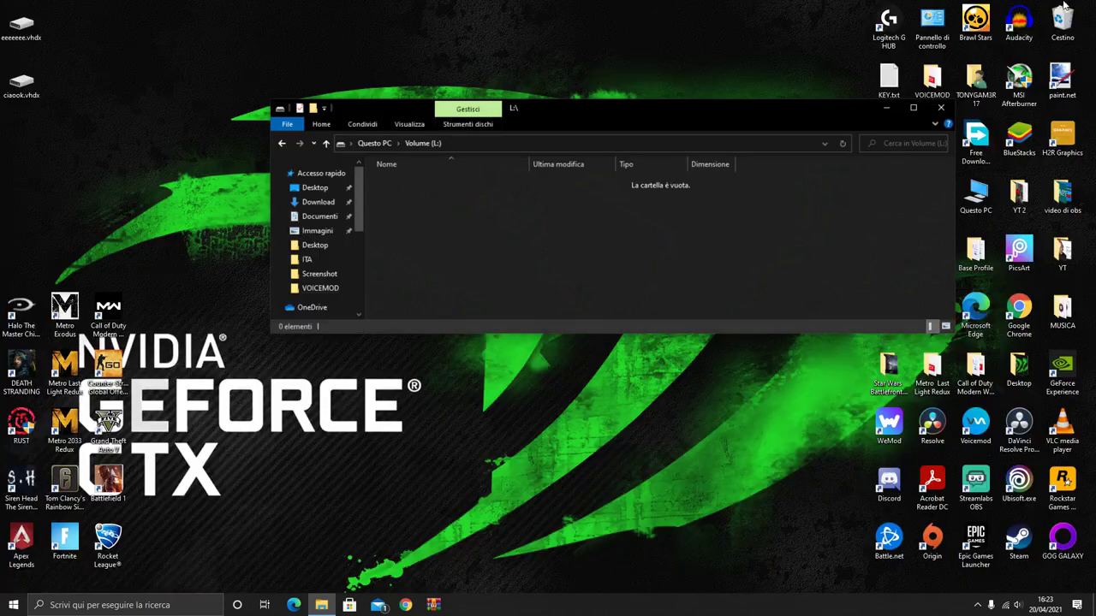
left_click_drag(572, 147, 414, 310)
left_click_drag(498, 253, 441, 405)
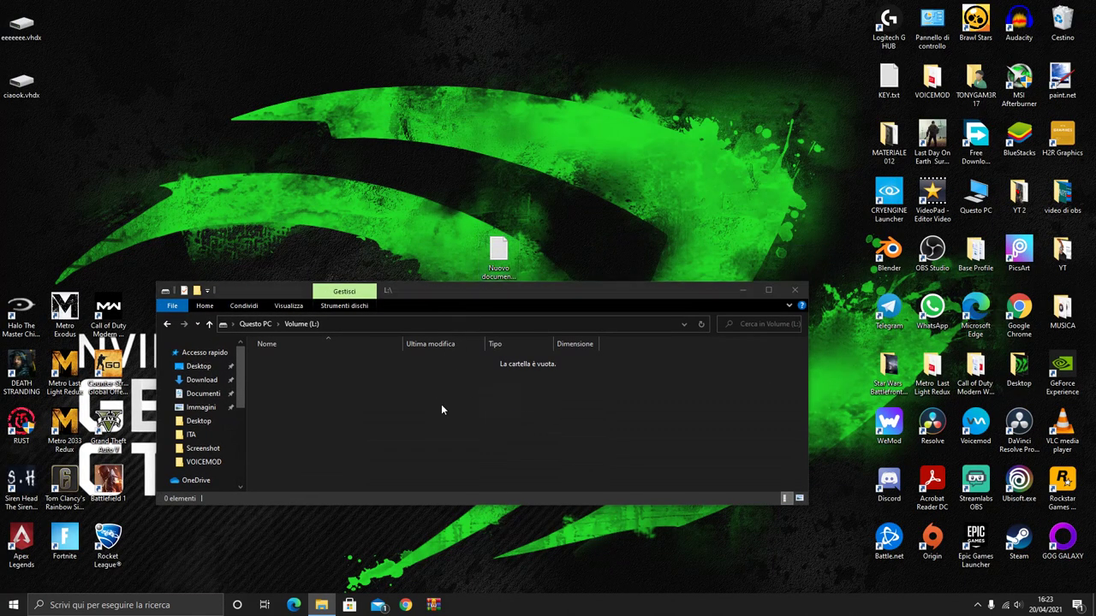
- Move the Volume (L:) window clear of the text document on the desktop and close it
left_click_drag(497, 310, 620, 127)
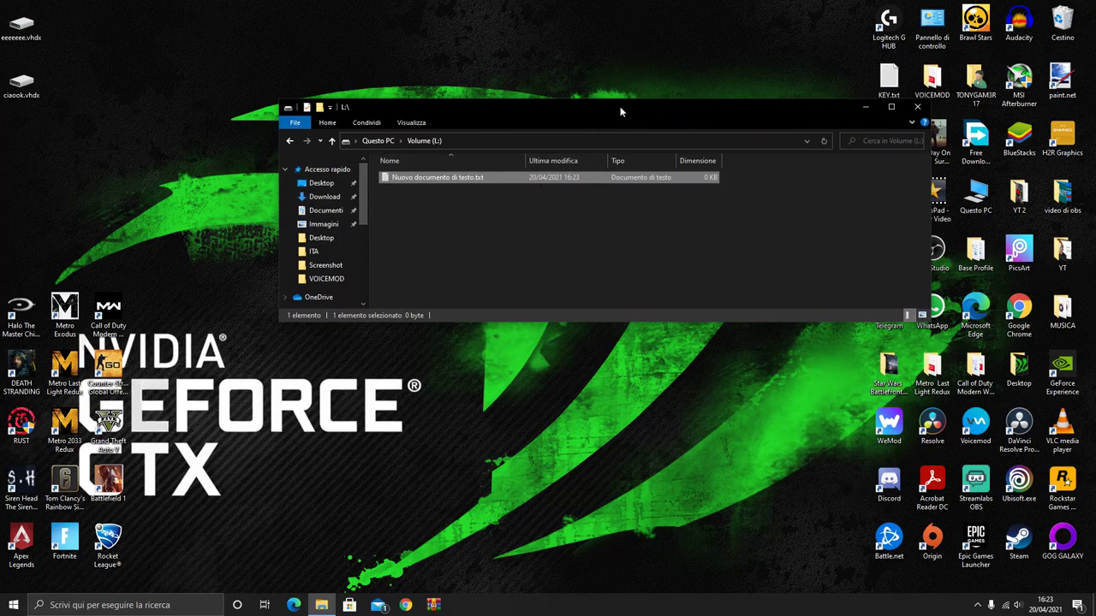
left_click_drag(620, 106, 579, 77)
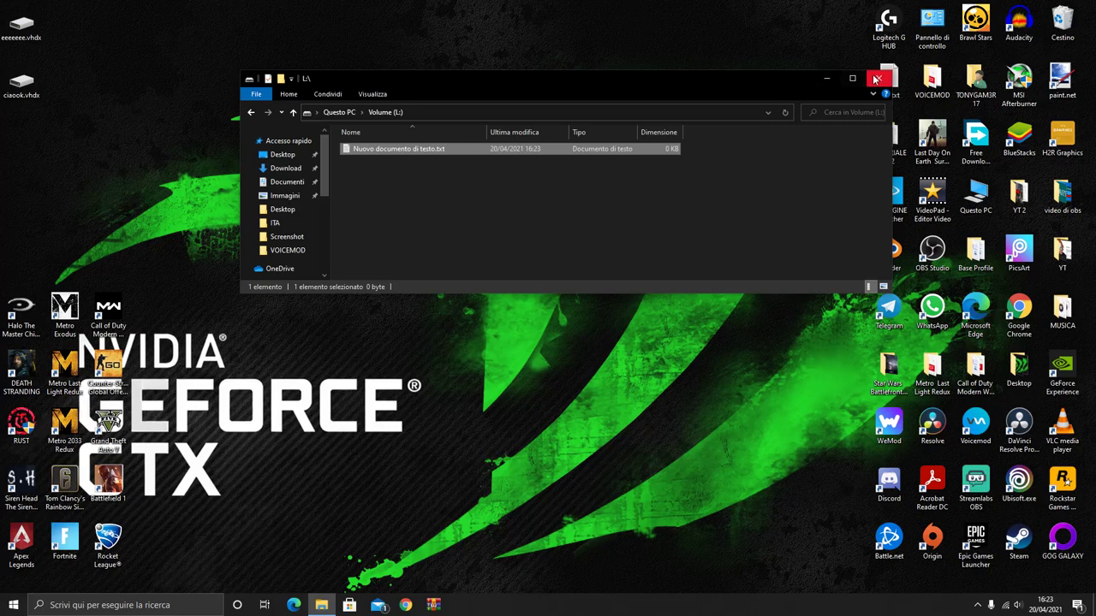
left_click(878, 78)
left_click(13, 604)
left_click(14, 582)
key("Escape")
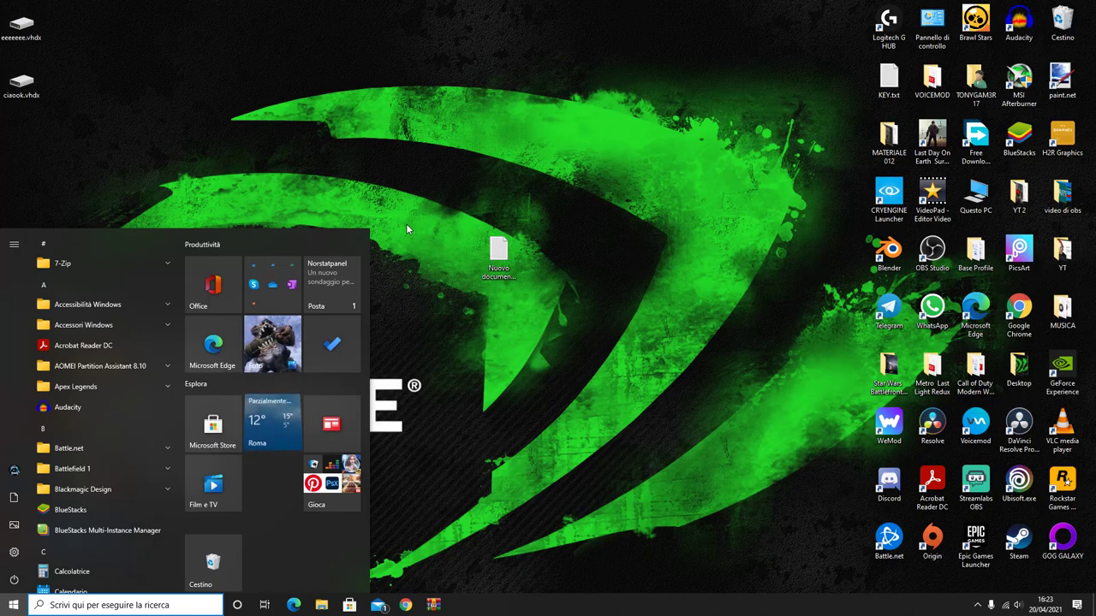
key("Escape")
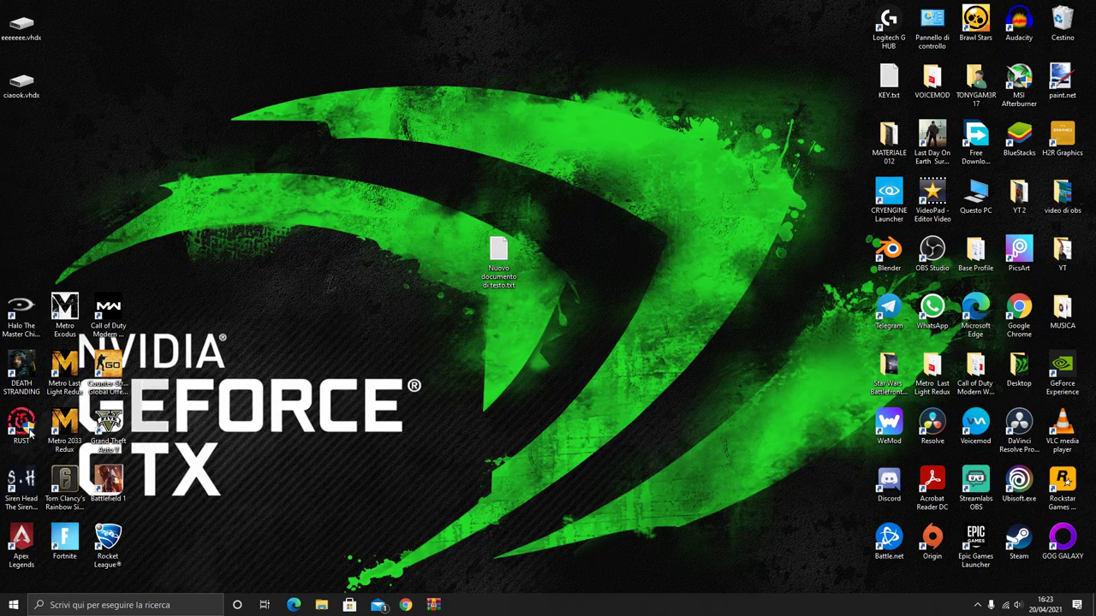
- Open Disk Management and place its window near the middle of the desktop
right_click(4, 613)
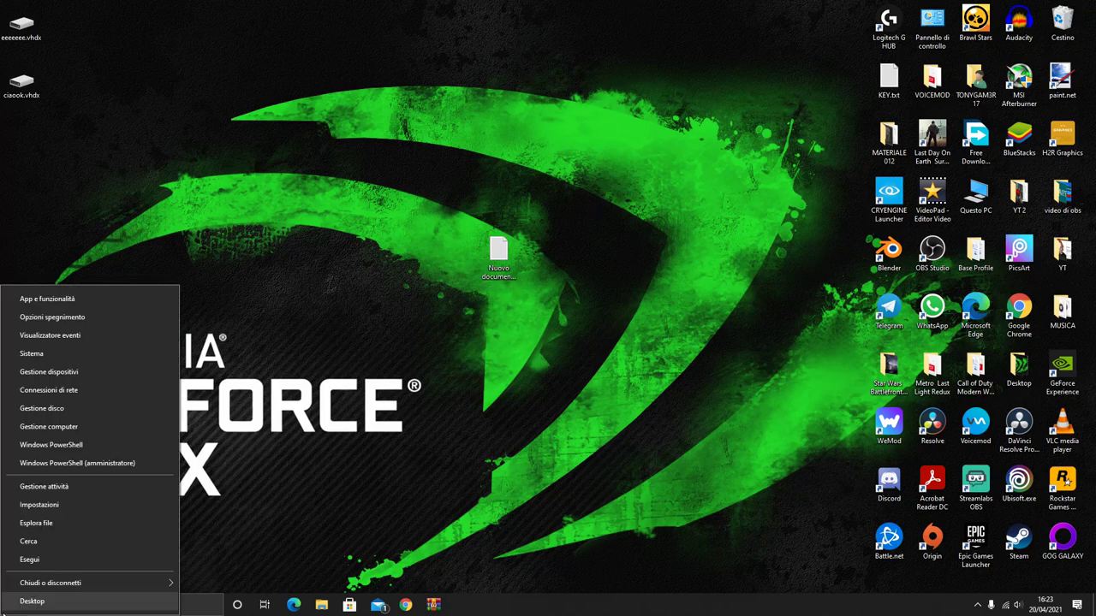
left_click(49, 409)
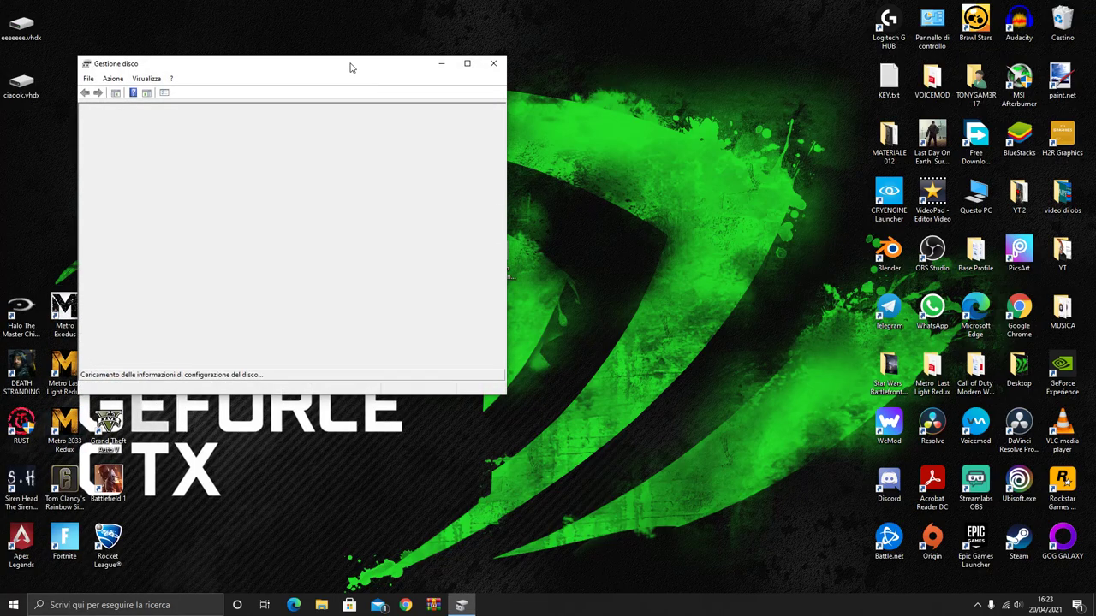
left_click_drag(348, 65, 575, 39)
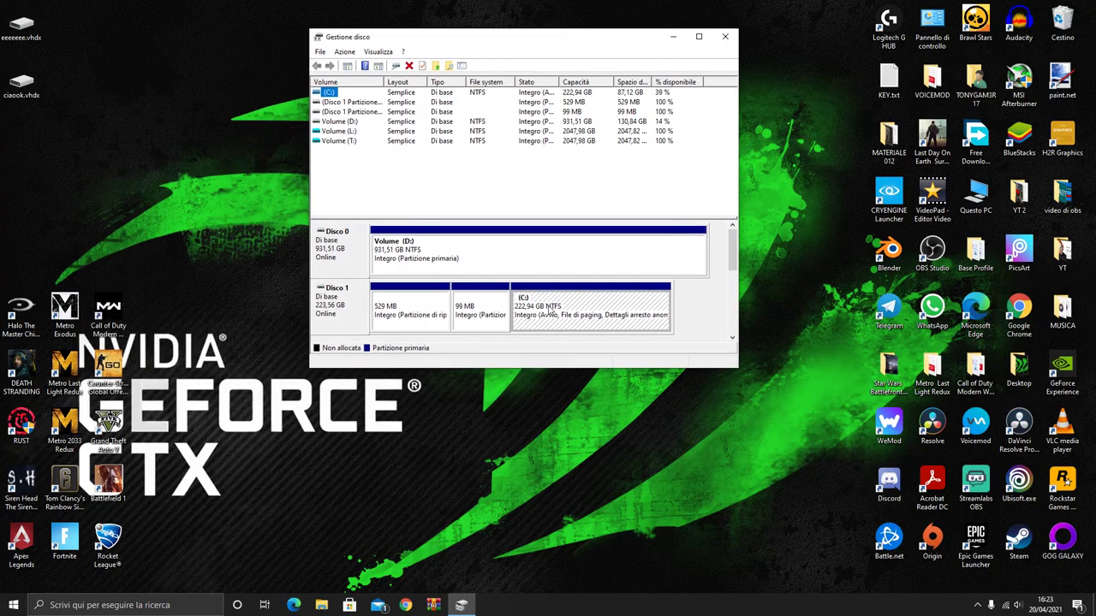
- Try to attach eeeeeee.vhdx from the desktop as a virtual hard disk with read-only off, and close Disk Management
left_click(346, 51)
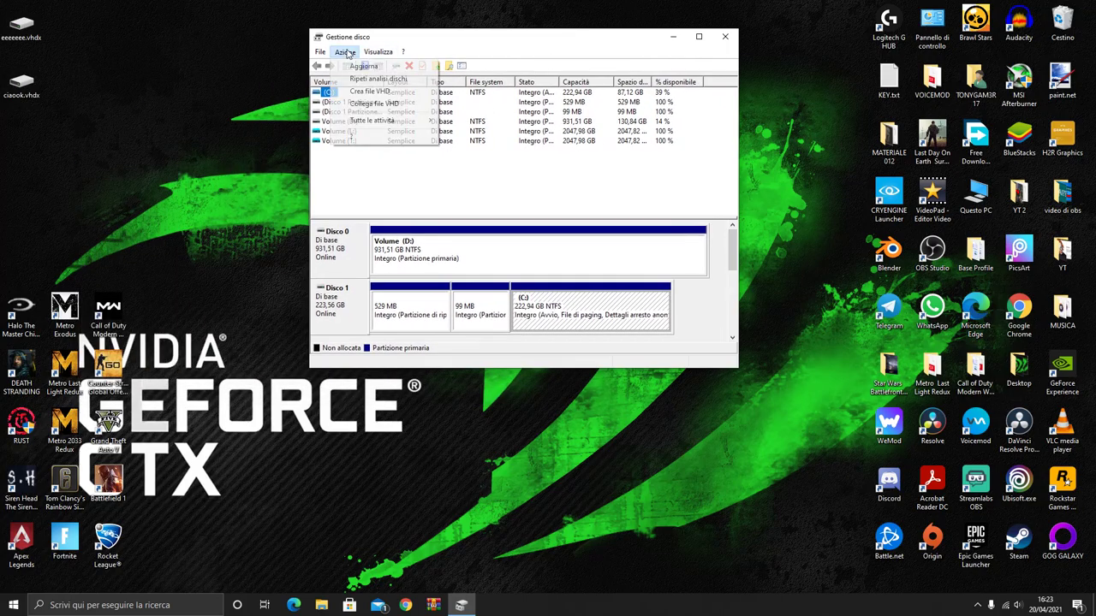
left_click(381, 104)
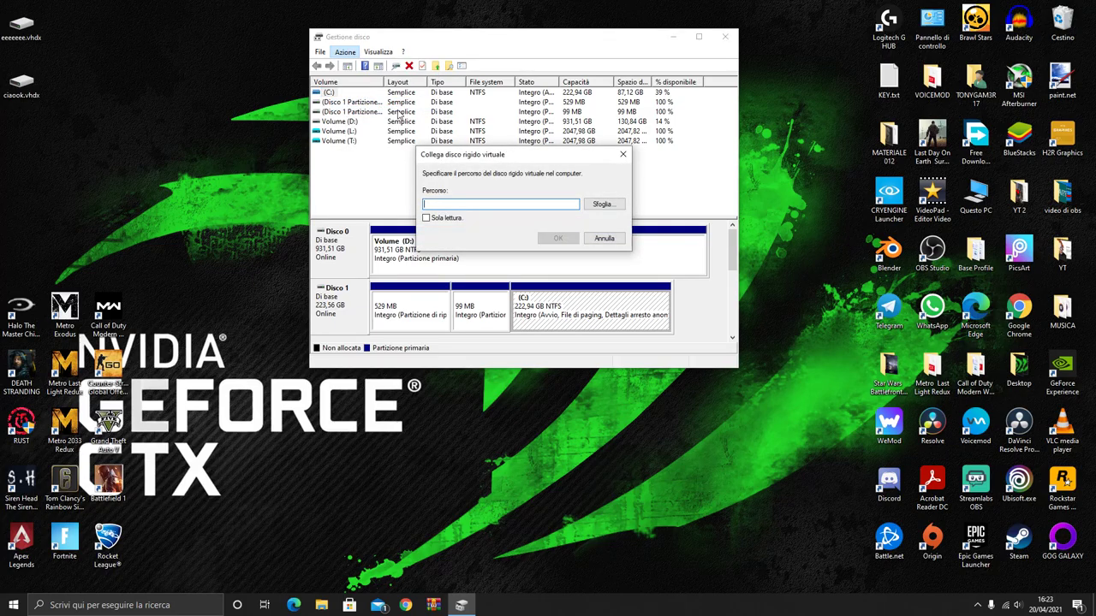
left_click(601, 204)
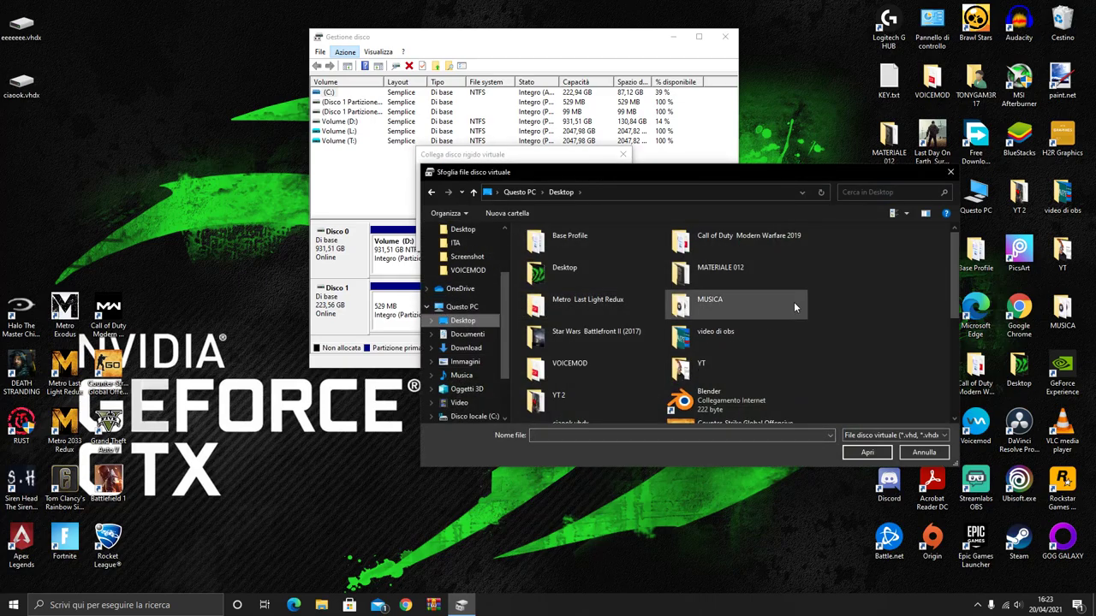
scroll(794, 307, "down", 5)
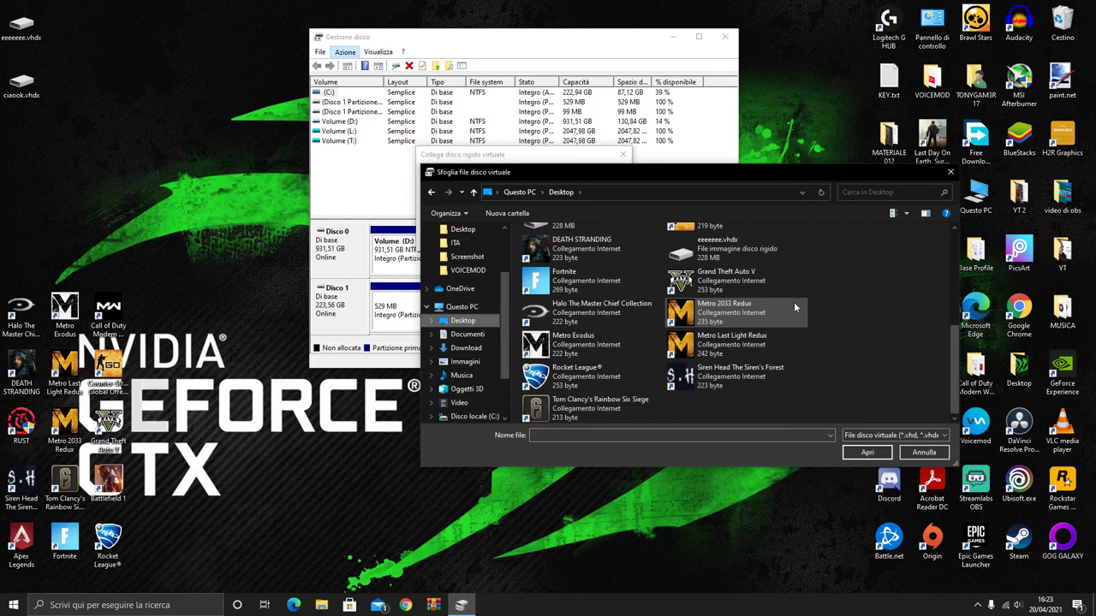
left_click(724, 254)
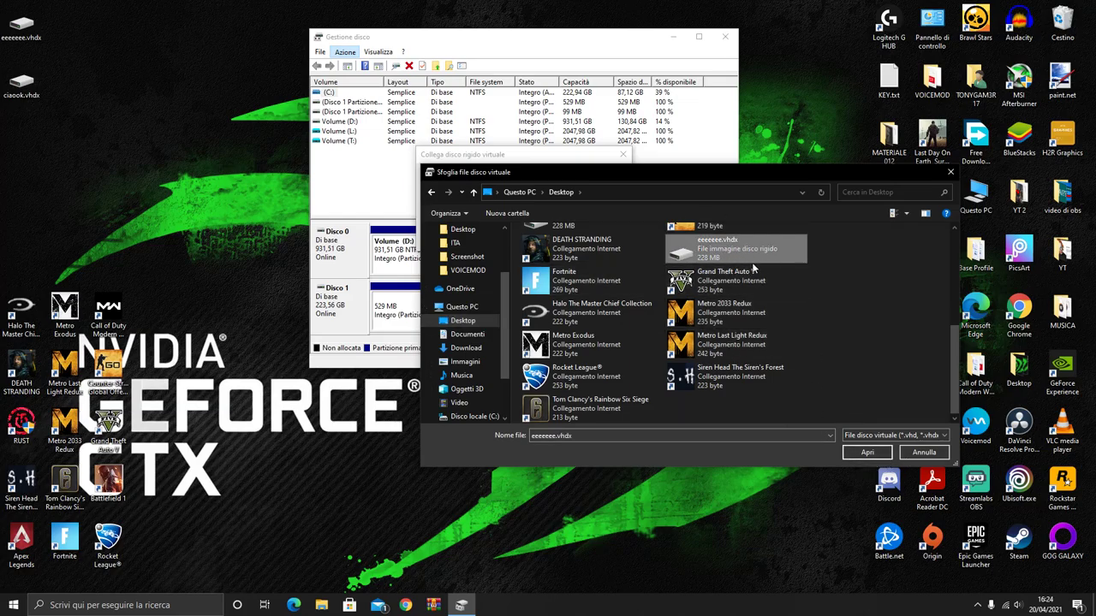
left_click(867, 452)
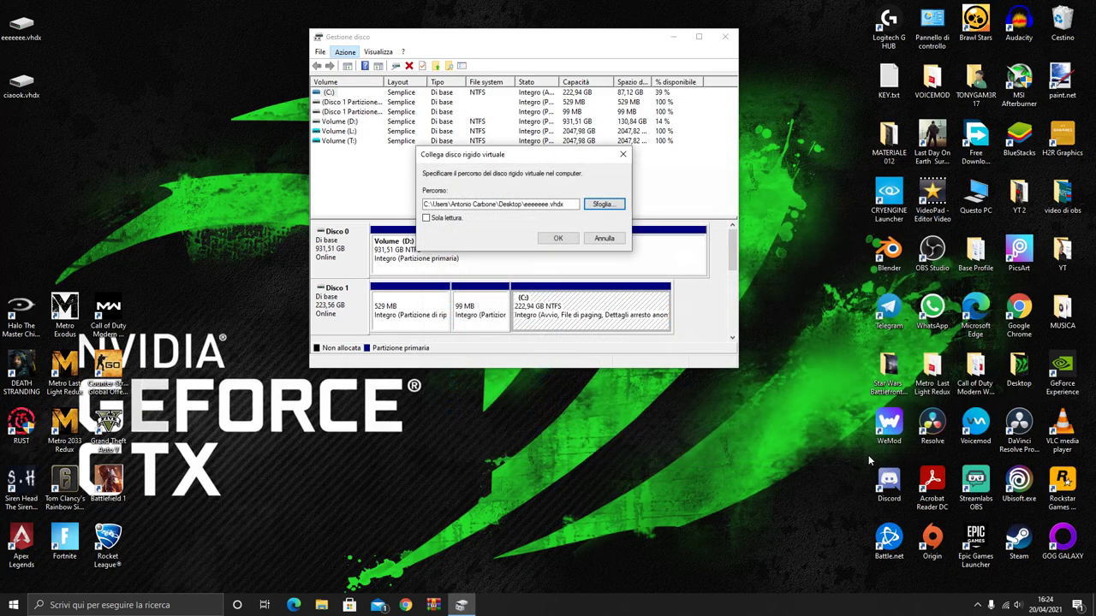
left_click(557, 240)
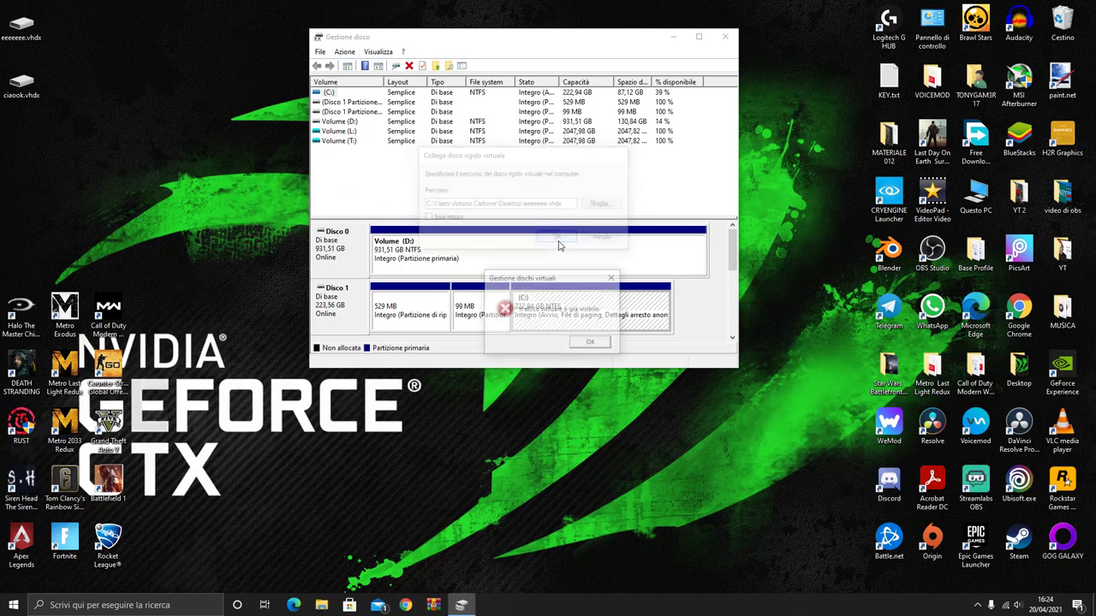
left_click_drag(577, 284, 509, 187)
left_click(524, 246)
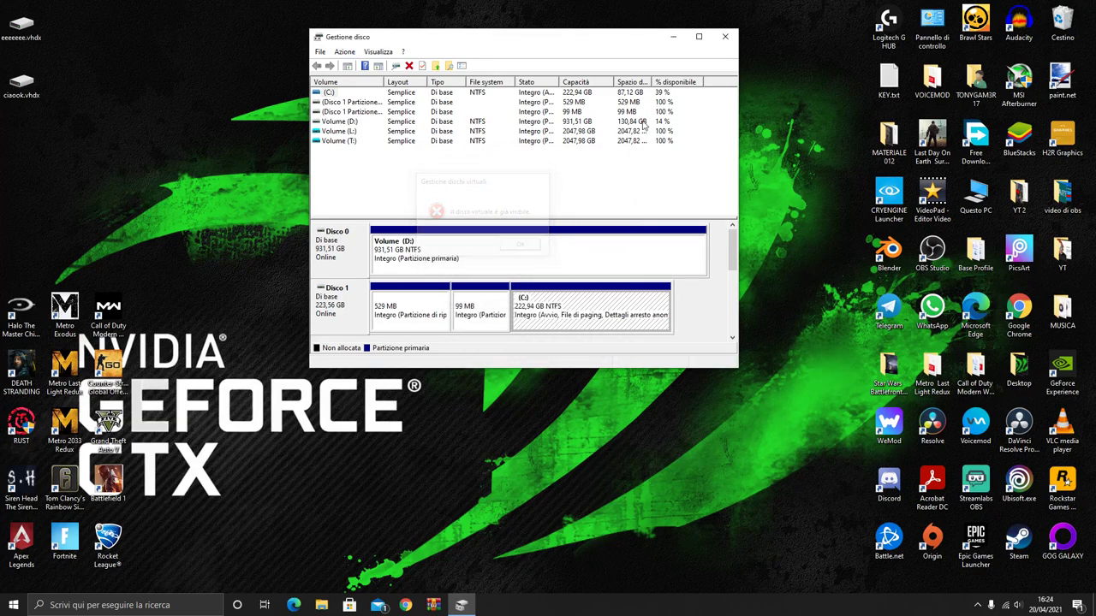
left_click(726, 36)
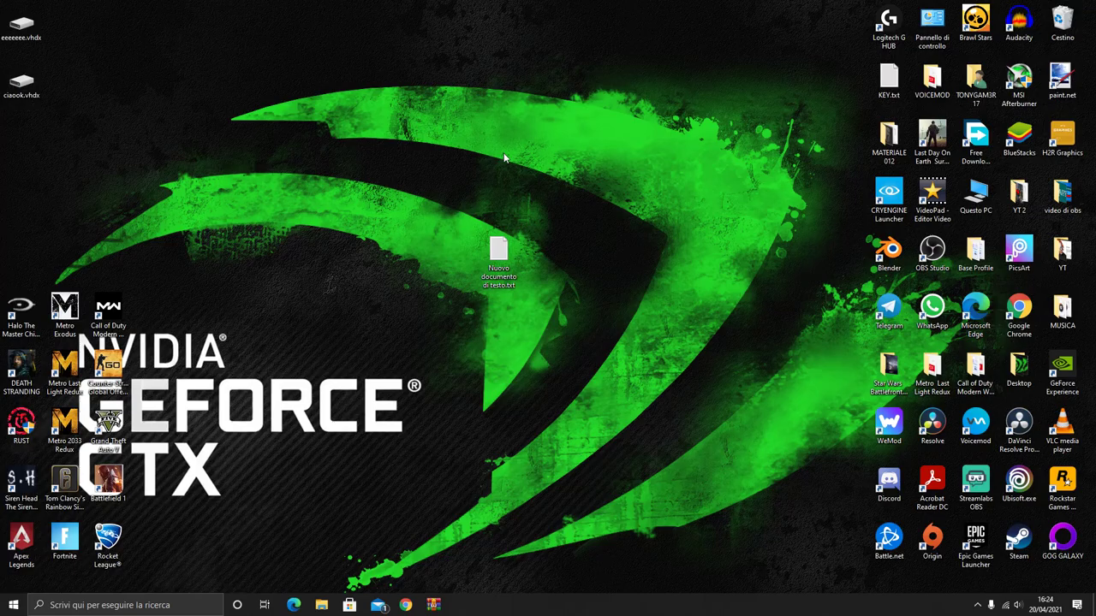
- Move the text document on the desktop to the Recycle Bin and refresh the desktop
left_click_drag(499, 250, 1062, 26)
right_click(531, 135)
left_click(548, 166)
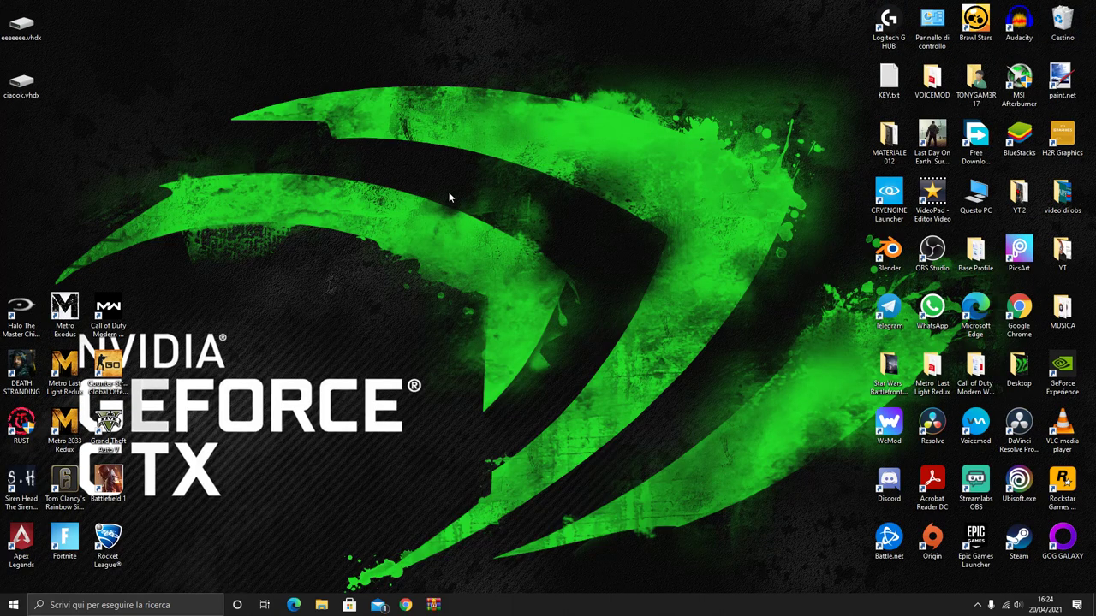